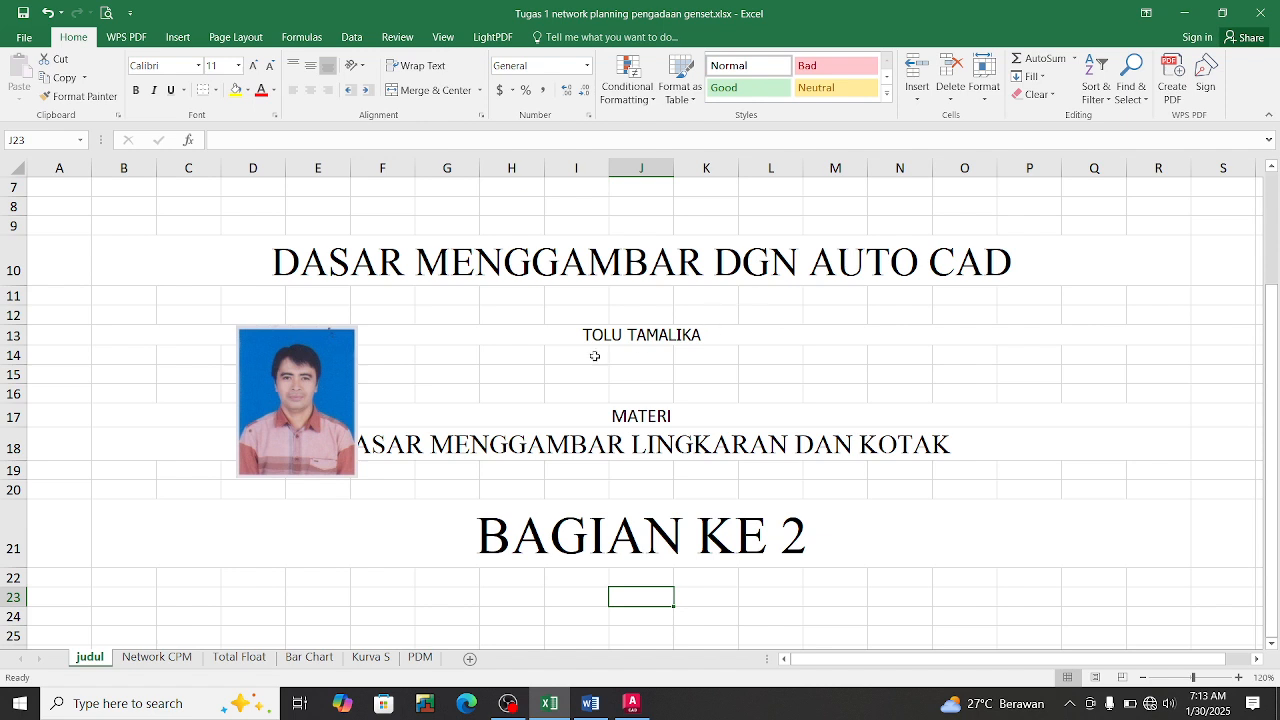
Step: Move the portrait photo on the judul sheet sideways so that it no longer covers the DASAR MENGGAMBAR LINGKARAN DAN KOTAK line
click(282, 418)
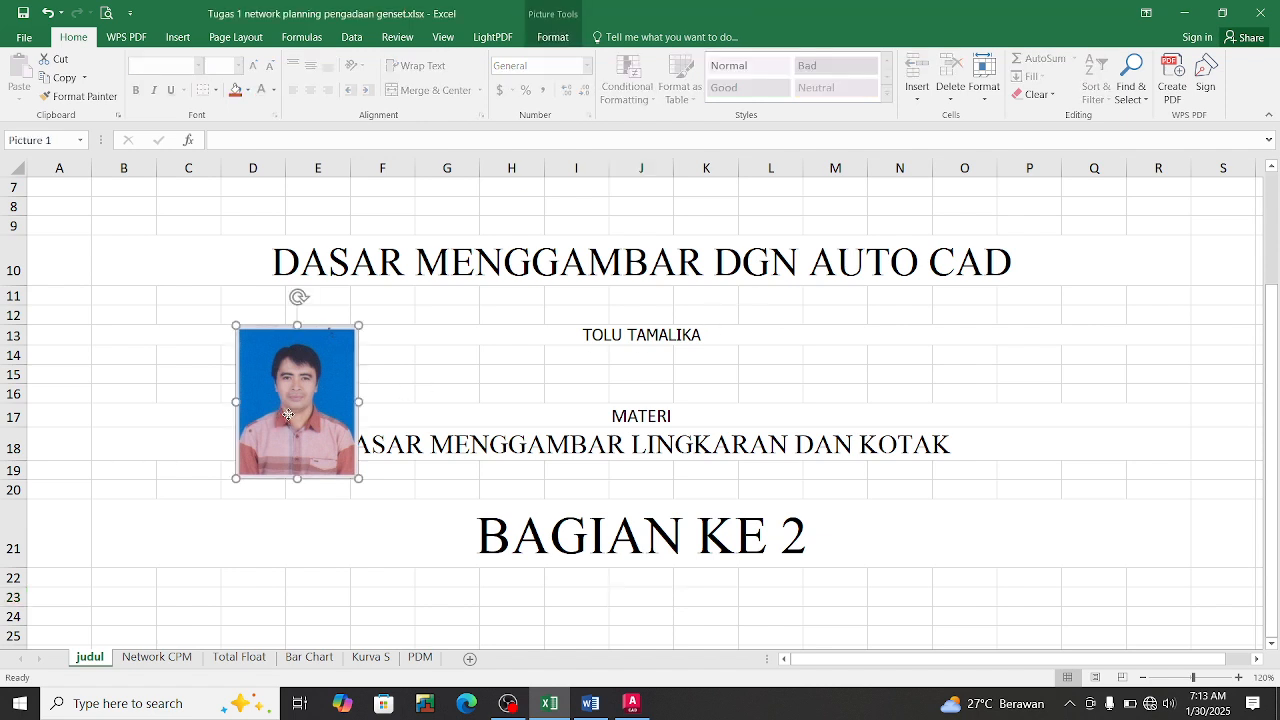
drag(282, 418, 241, 408)
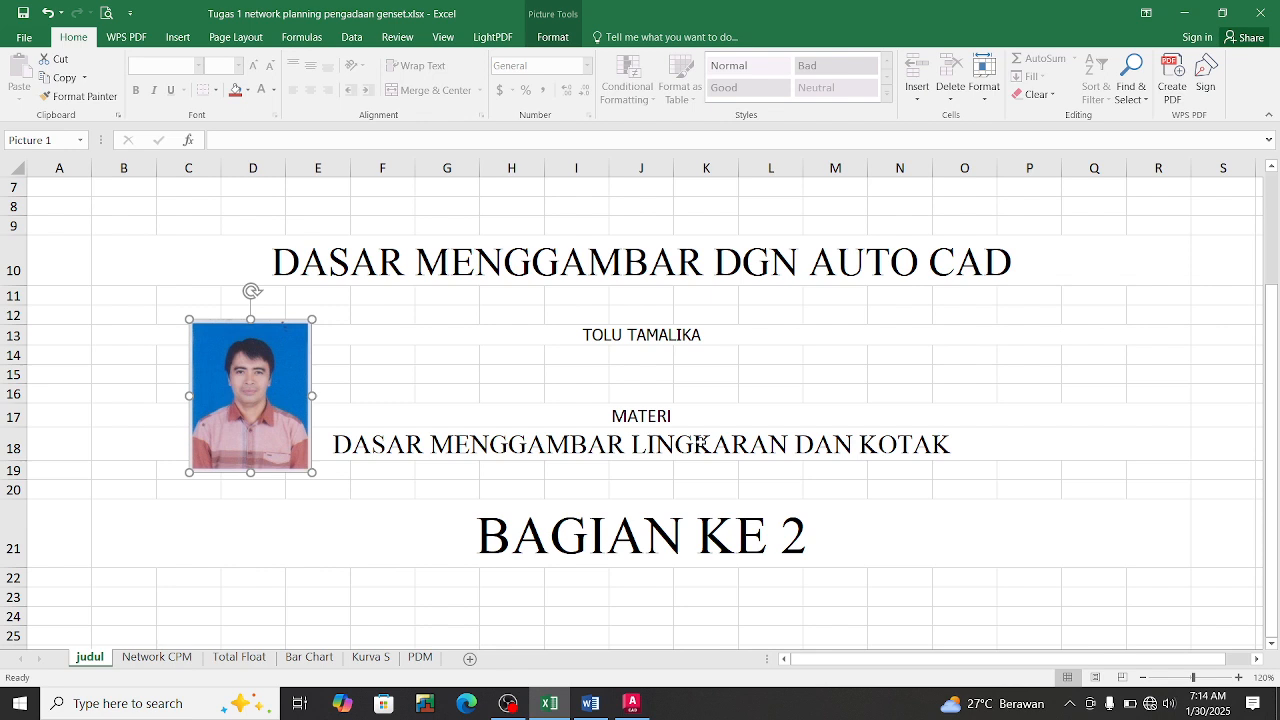
click(515, 387)
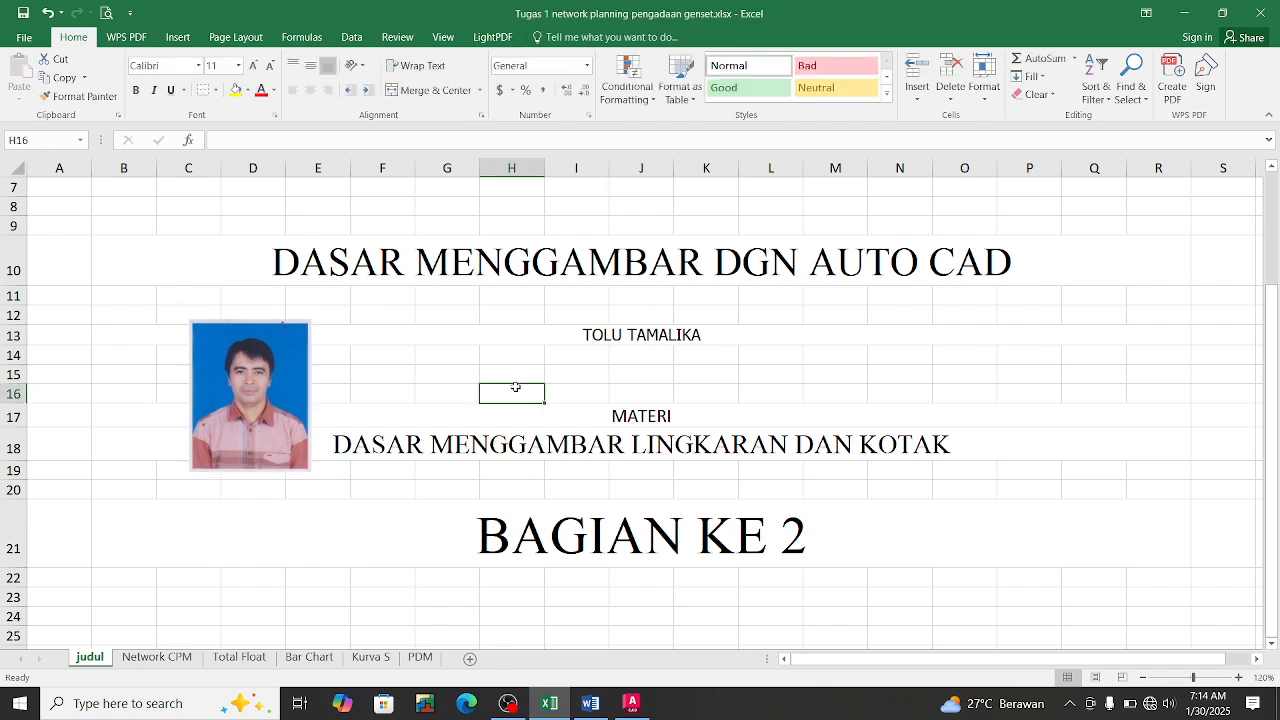
Step: Minimise the open windows to reach the desktop and launch AutoCAD 2007
click(628, 708)
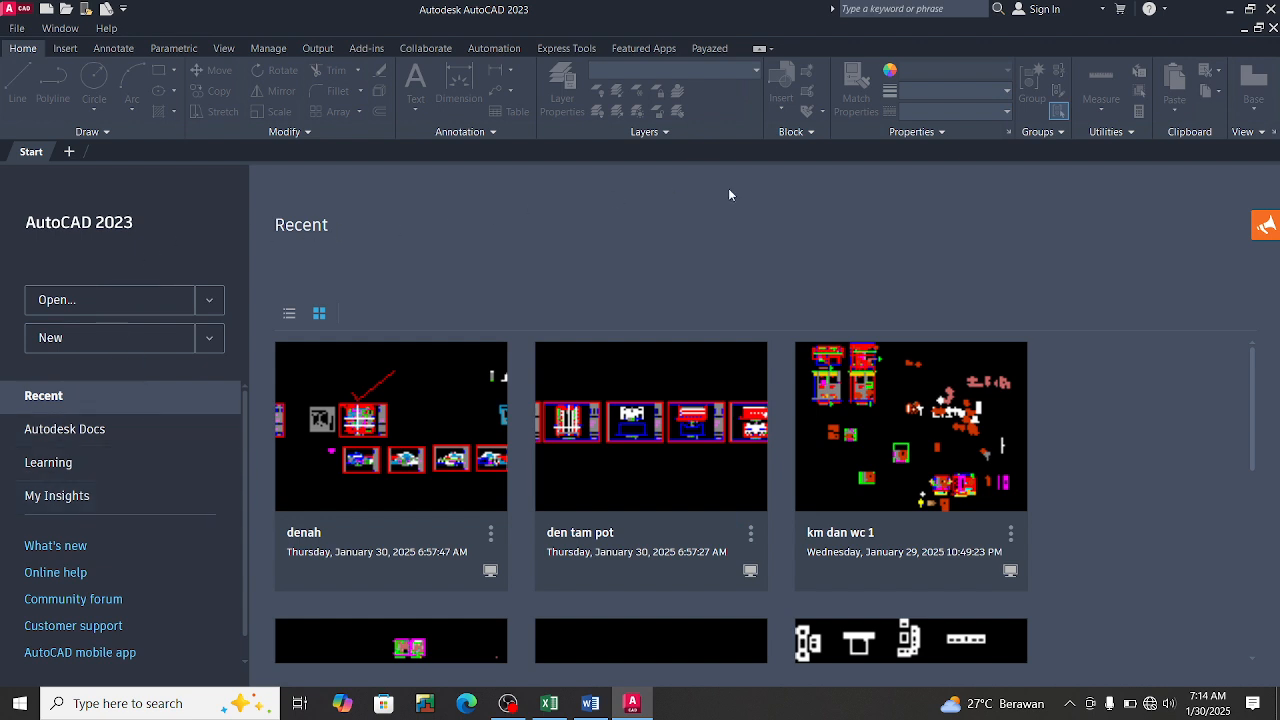
click(1229, 12)
click(1185, 13)
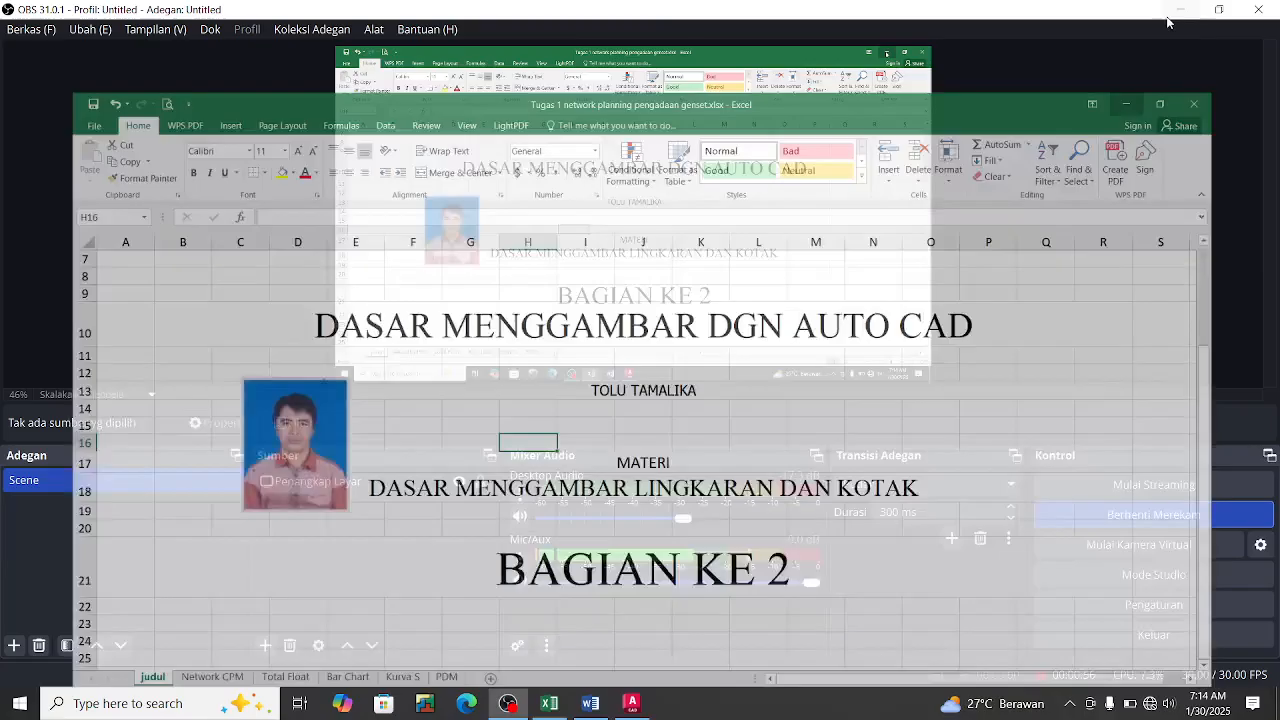
click(1180, 10)
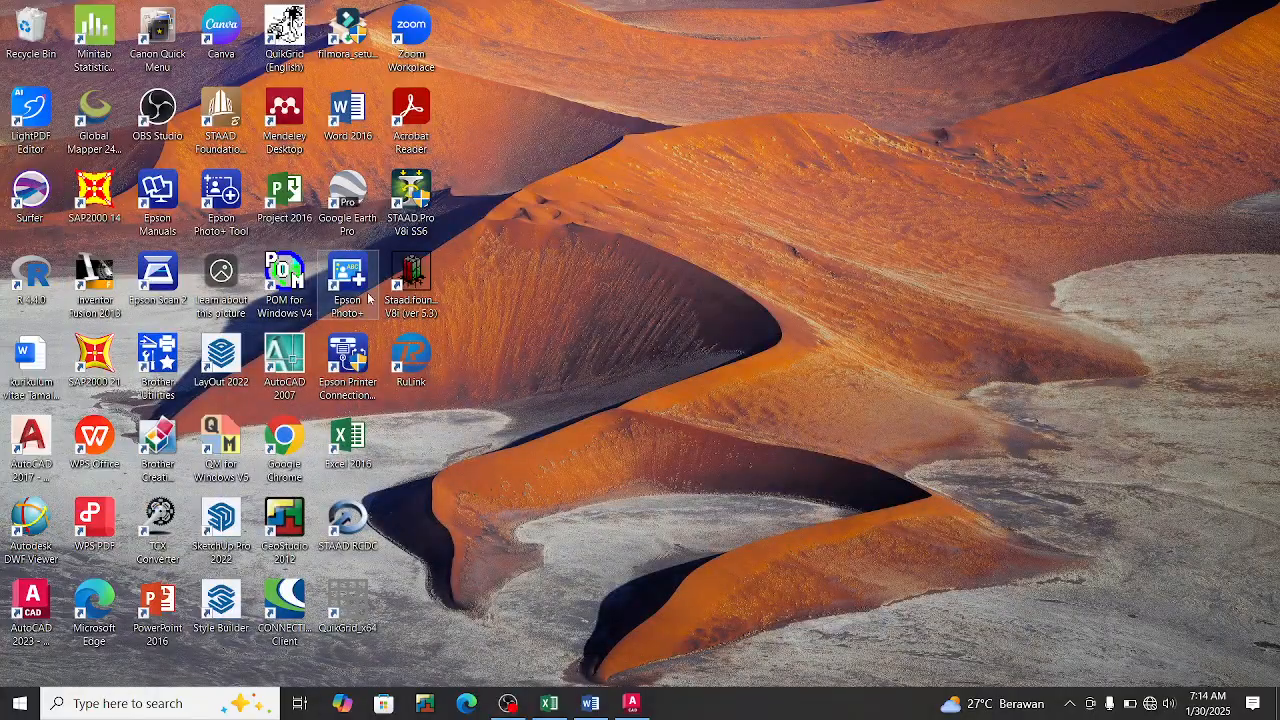
double_click(285, 360)
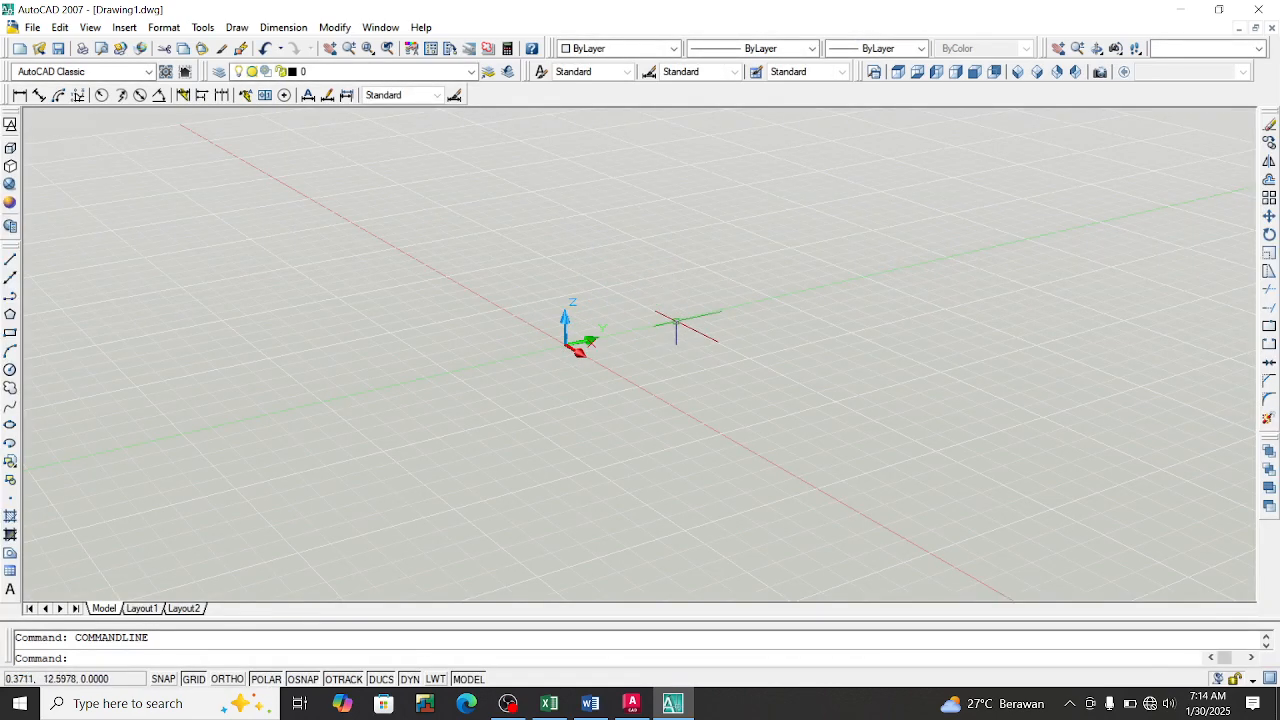
Step: Minimise AutoCAD 2007, switch to AutoCAD 2023 and start a new drawing
click(1179, 12)
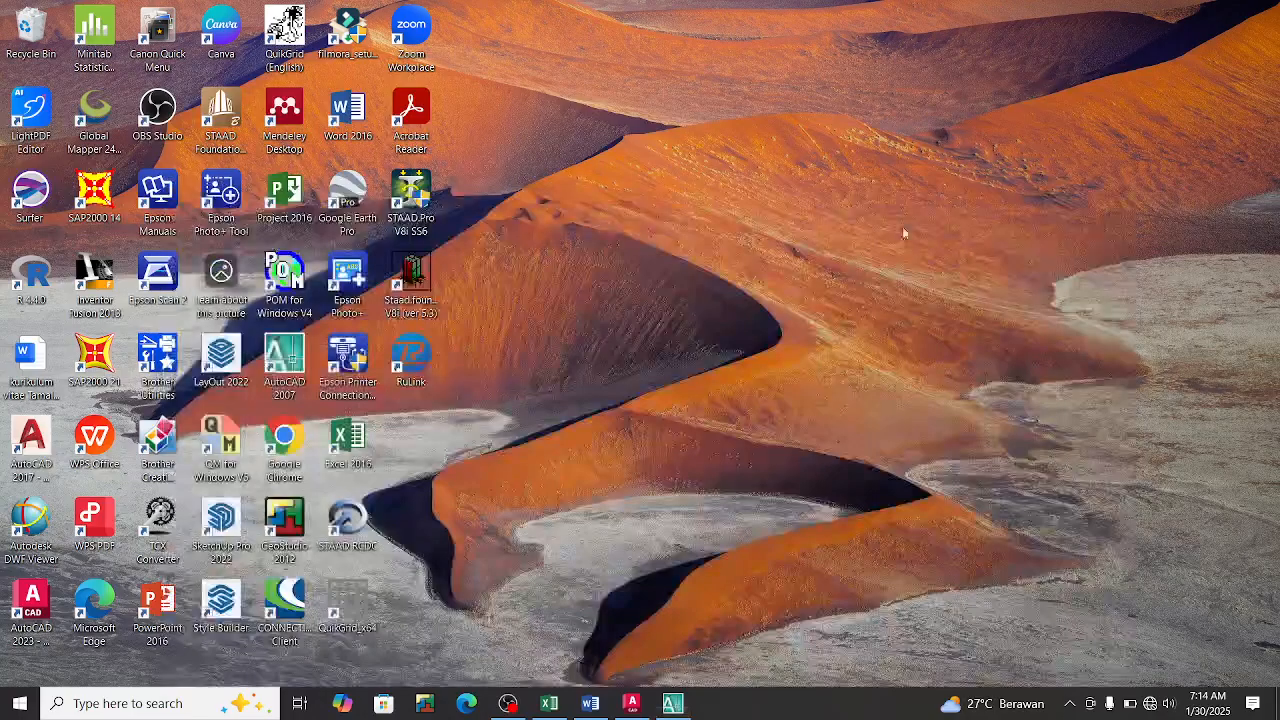
click(631, 704)
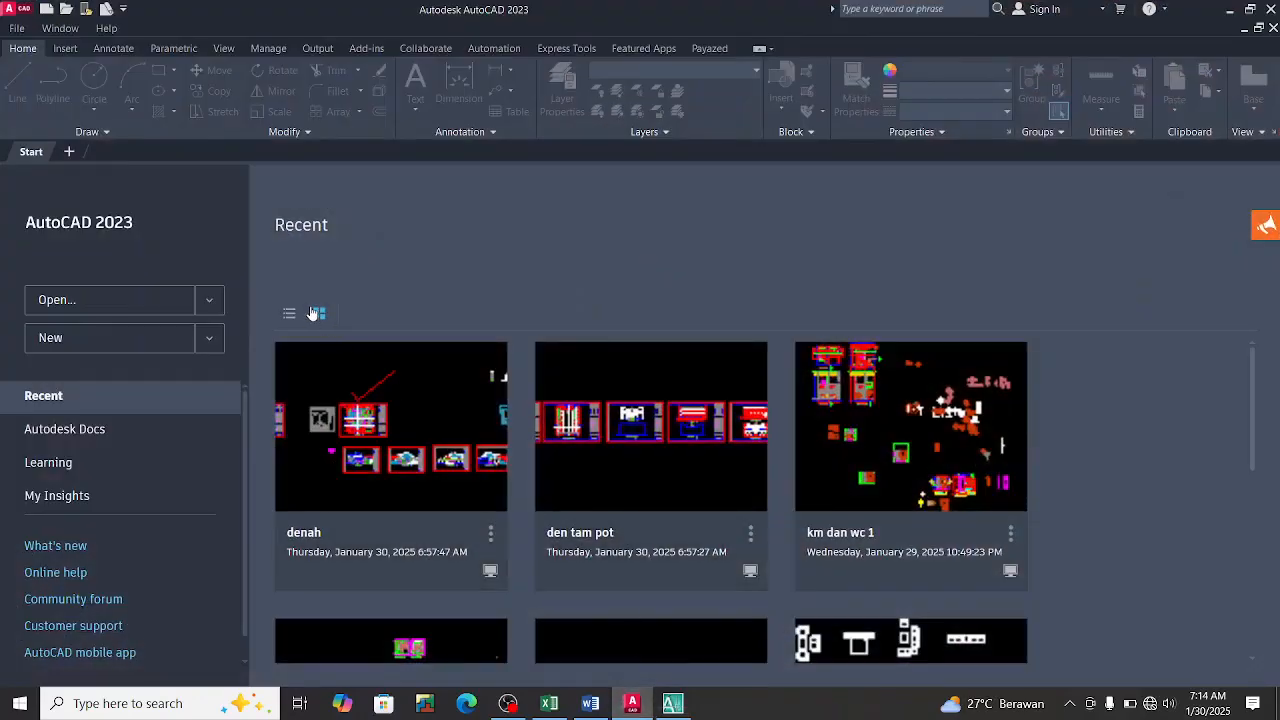
click(47, 349)
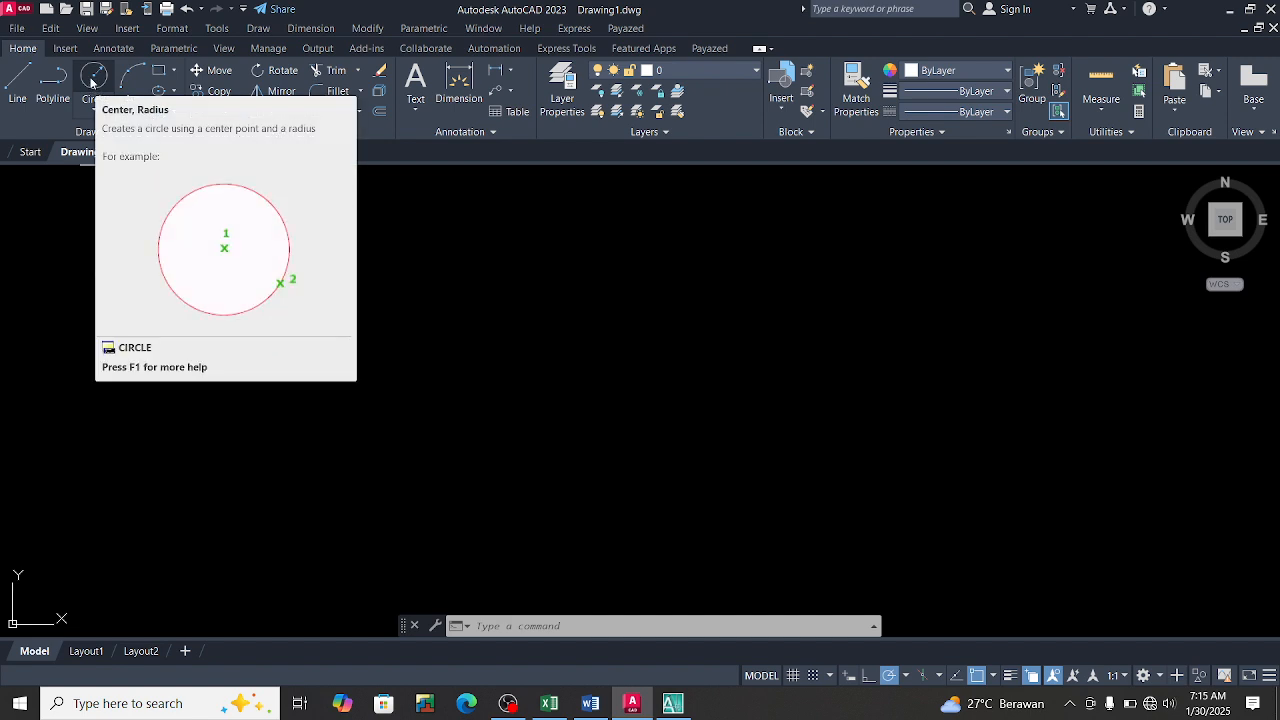
click(508, 624)
text(c)
click(510, 586)
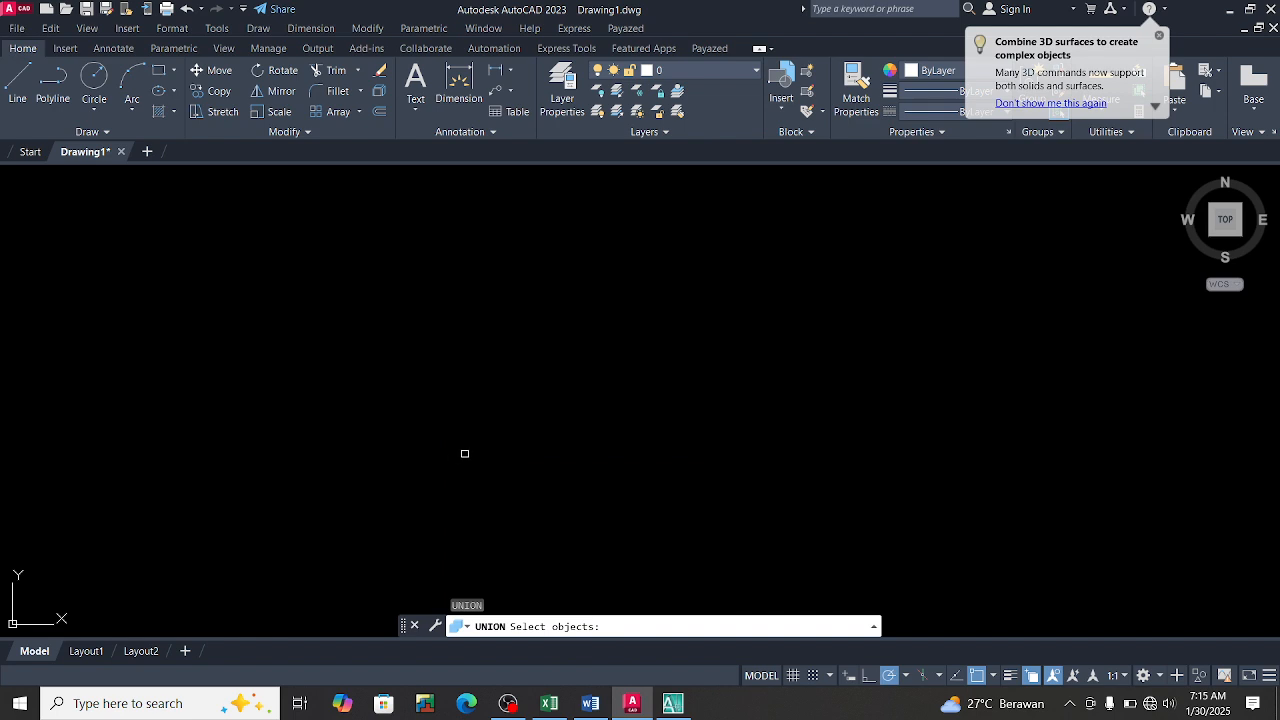
key(Escape)
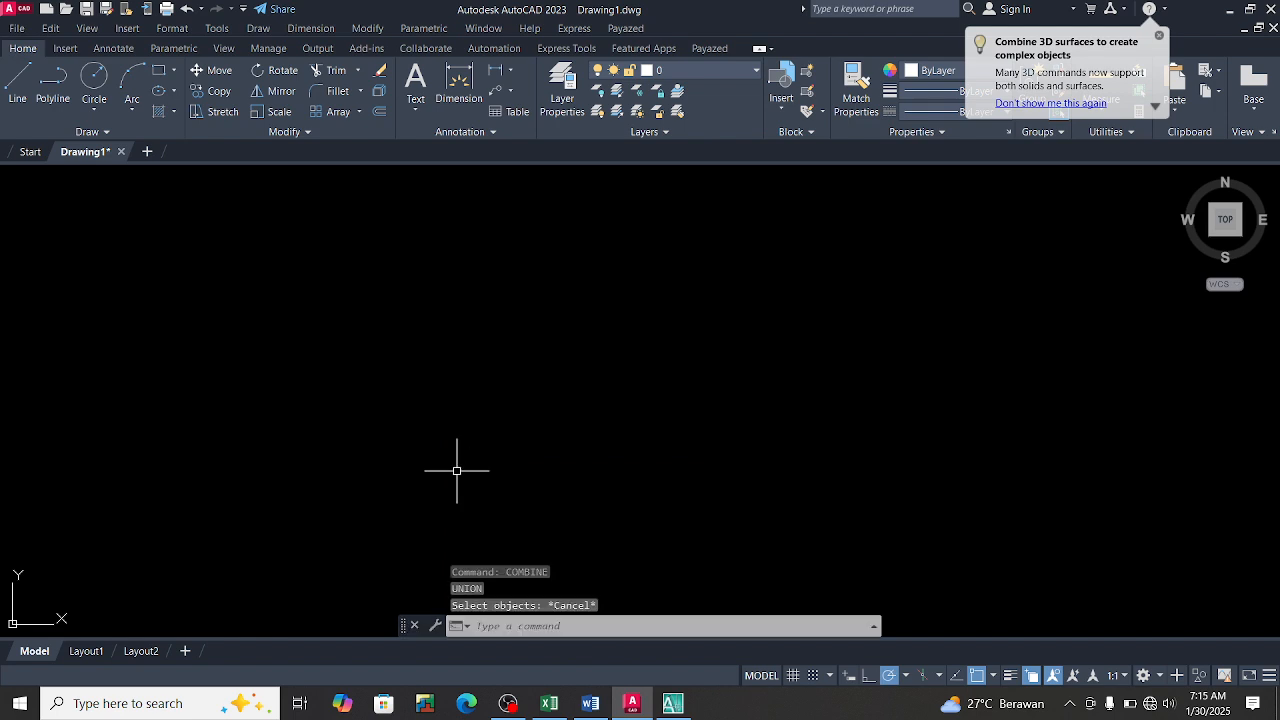
Step: Draw a circle by centre and radius in the empty drawing area, with a radius of 2
text(c)
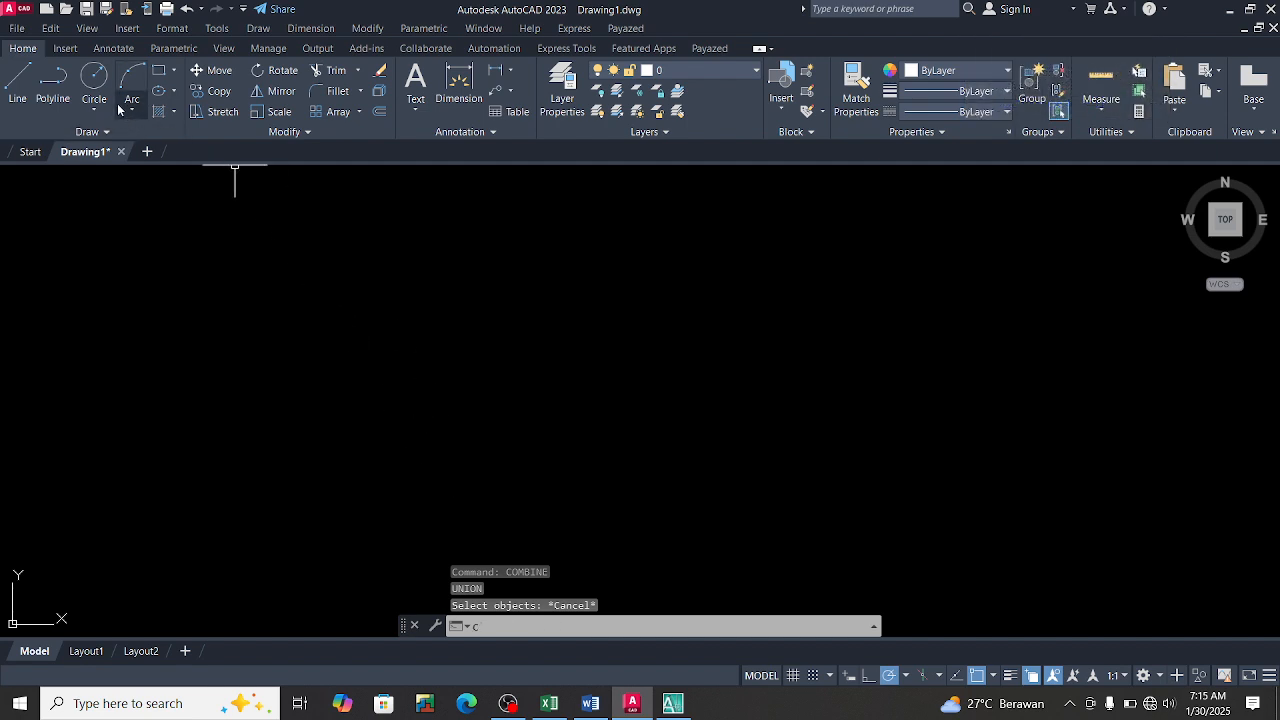
click(94, 80)
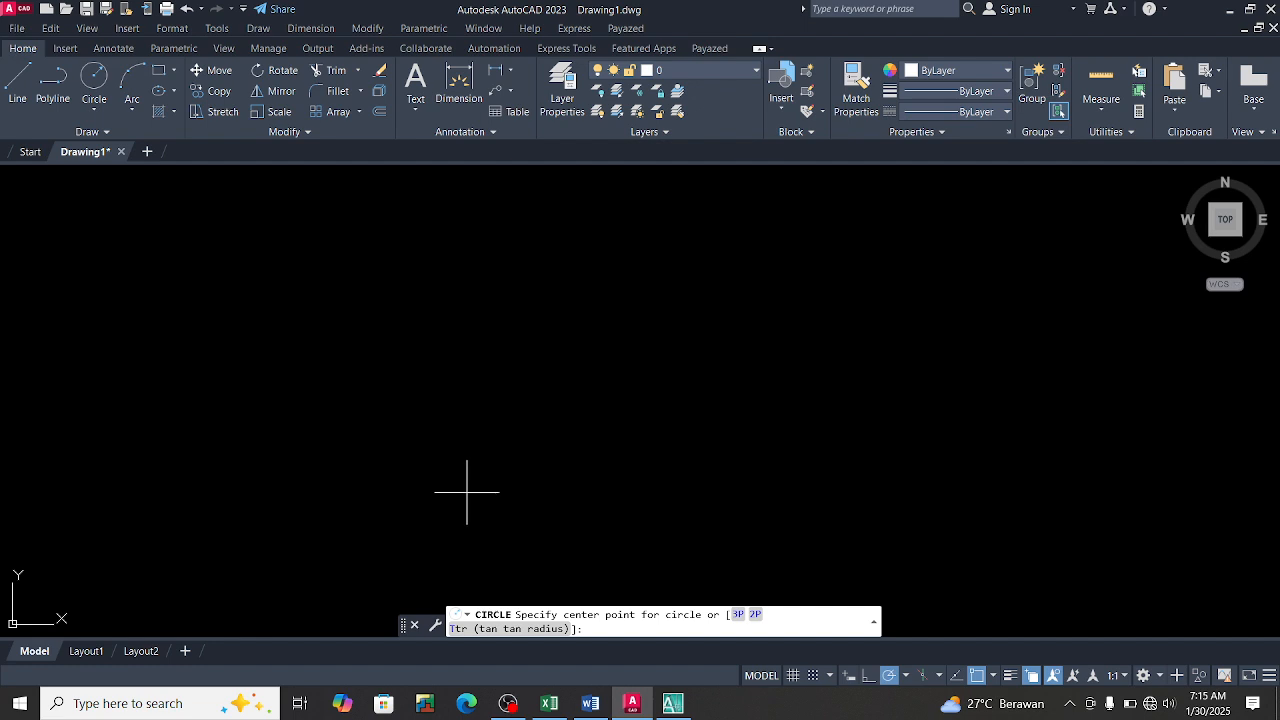
click(416, 419)
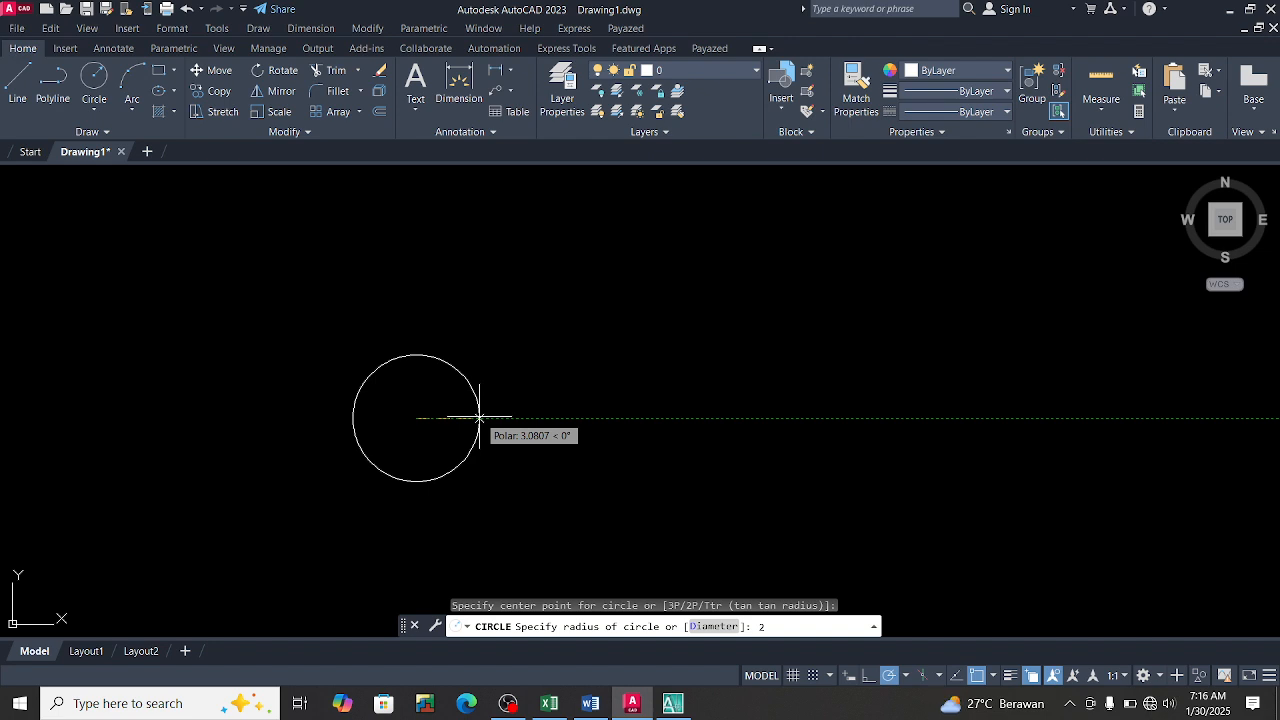
key(Return)
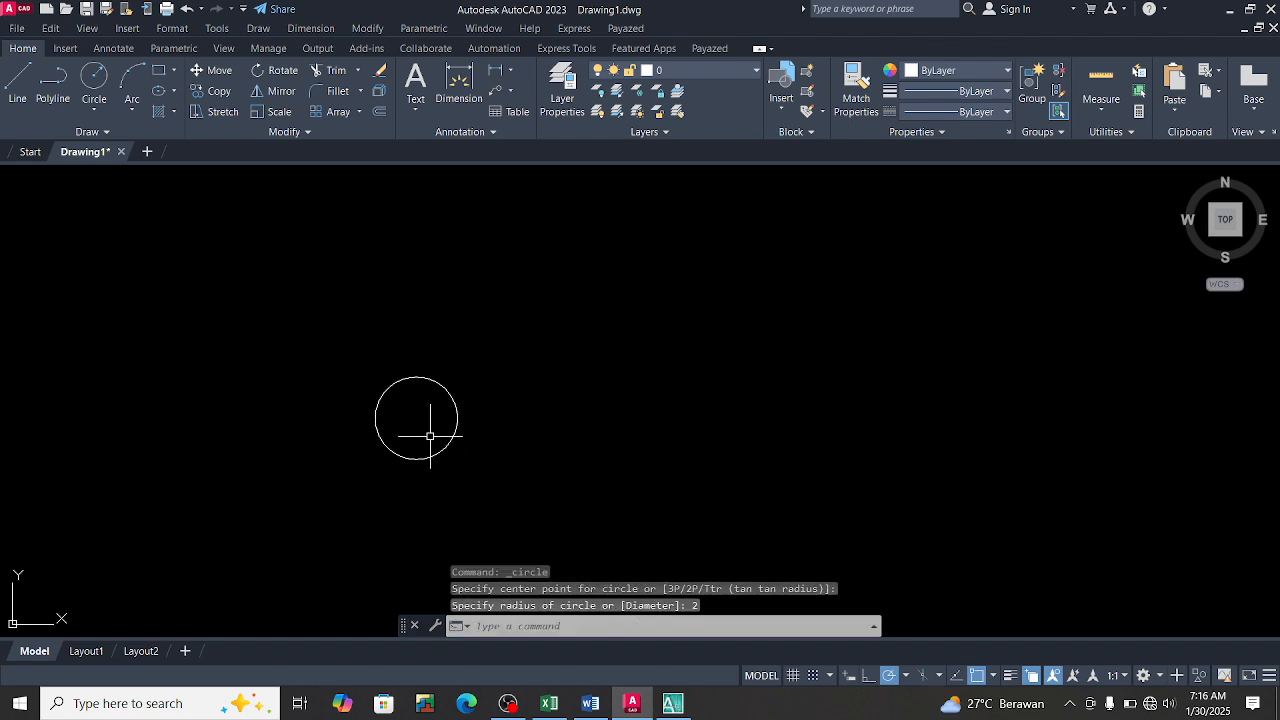
Step: Draw a second circle to the right of the first, using the Diameter option with a diameter of 2
scroll(439, 453, up, 3)
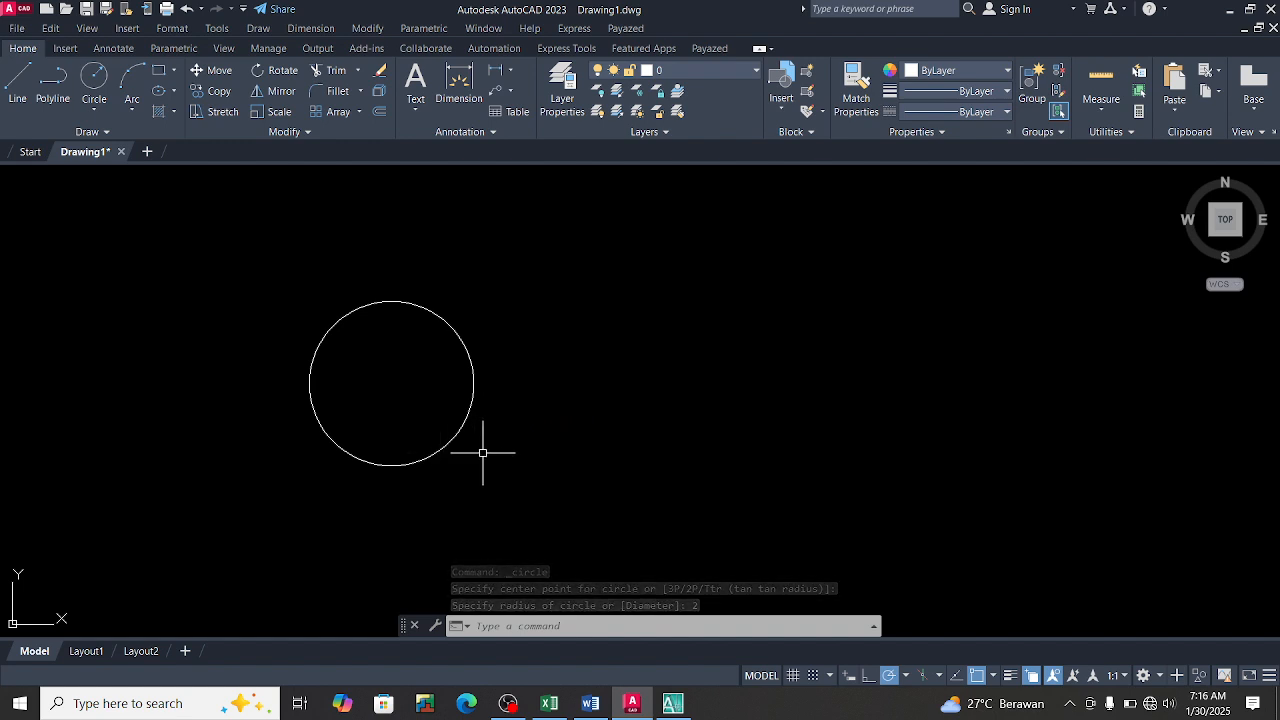
click(94, 80)
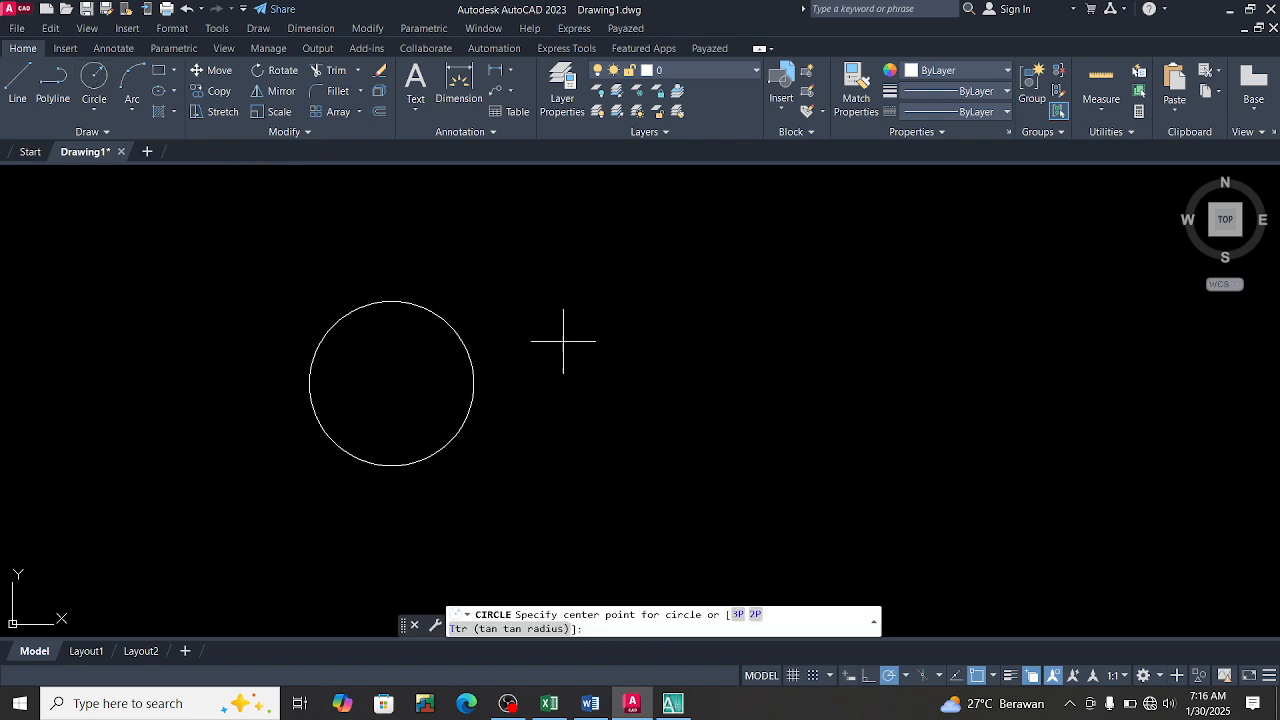
click(625, 392)
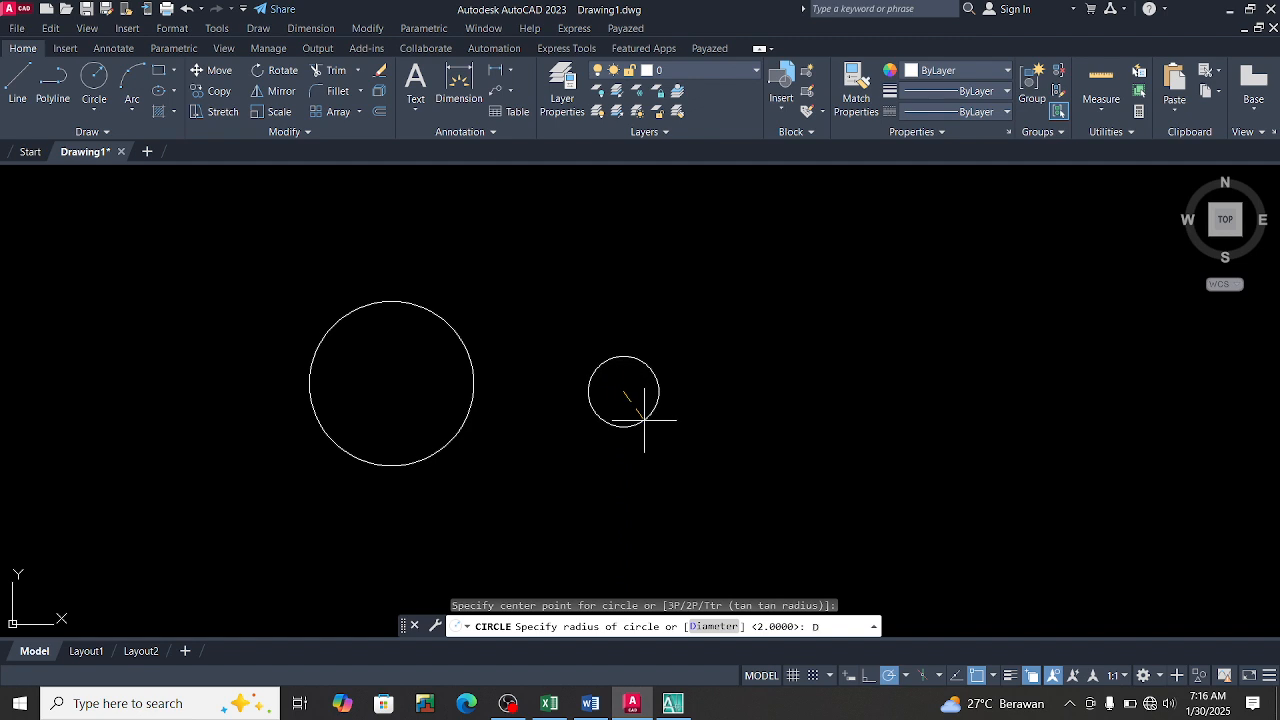
key(Return)
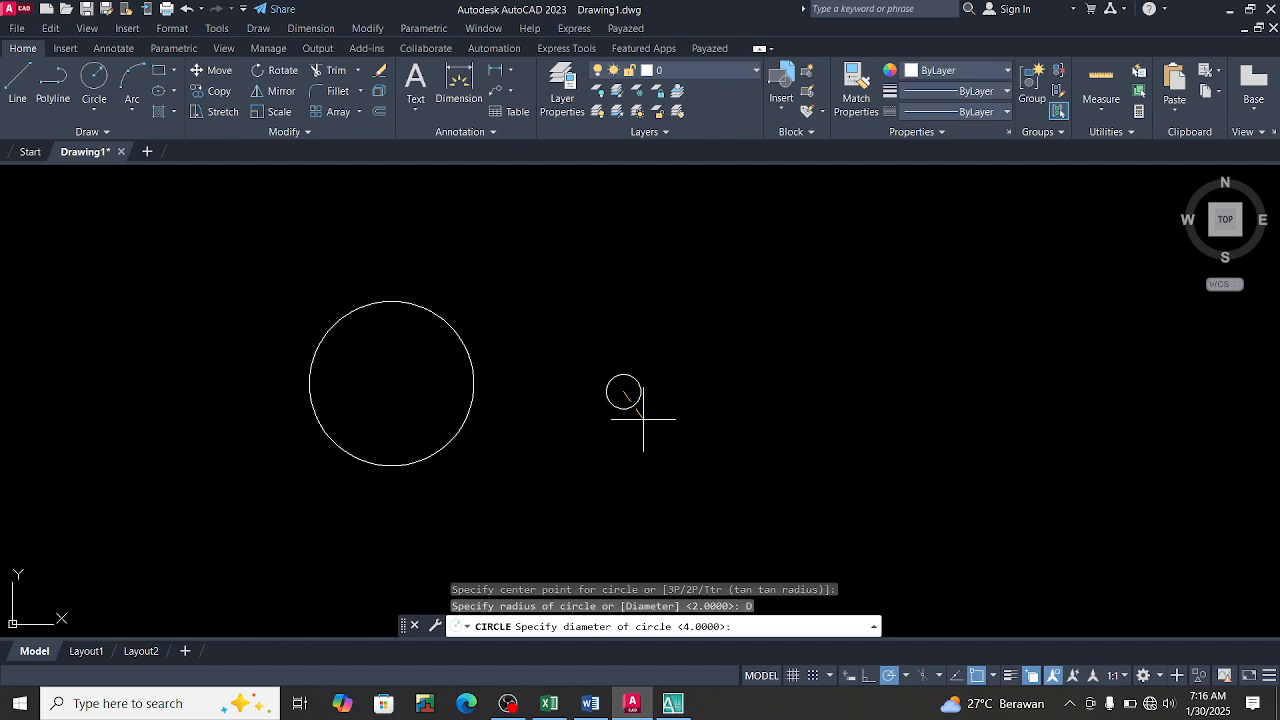
text(2)
key(Return)
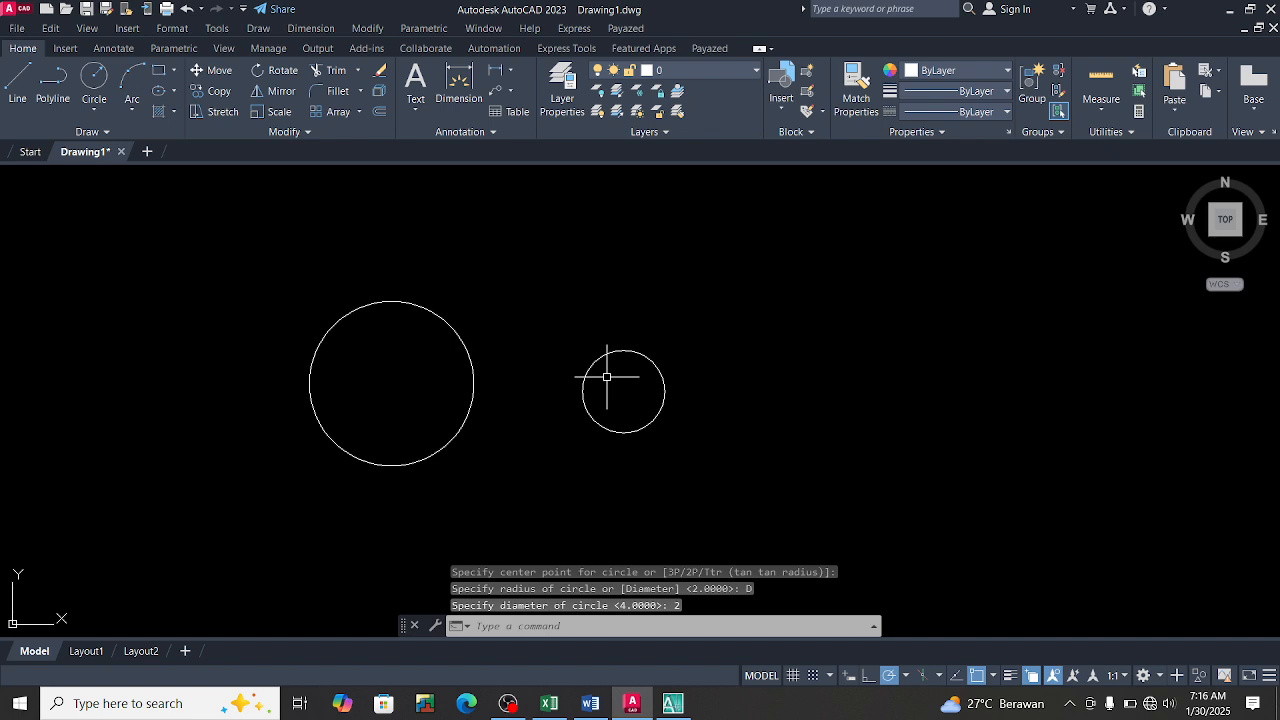
Step: Draw a vertical line from the top quadrant of the larger circle to its centre
scroll(590, 390, up, 3)
middle_drag(603, 389, 696, 397)
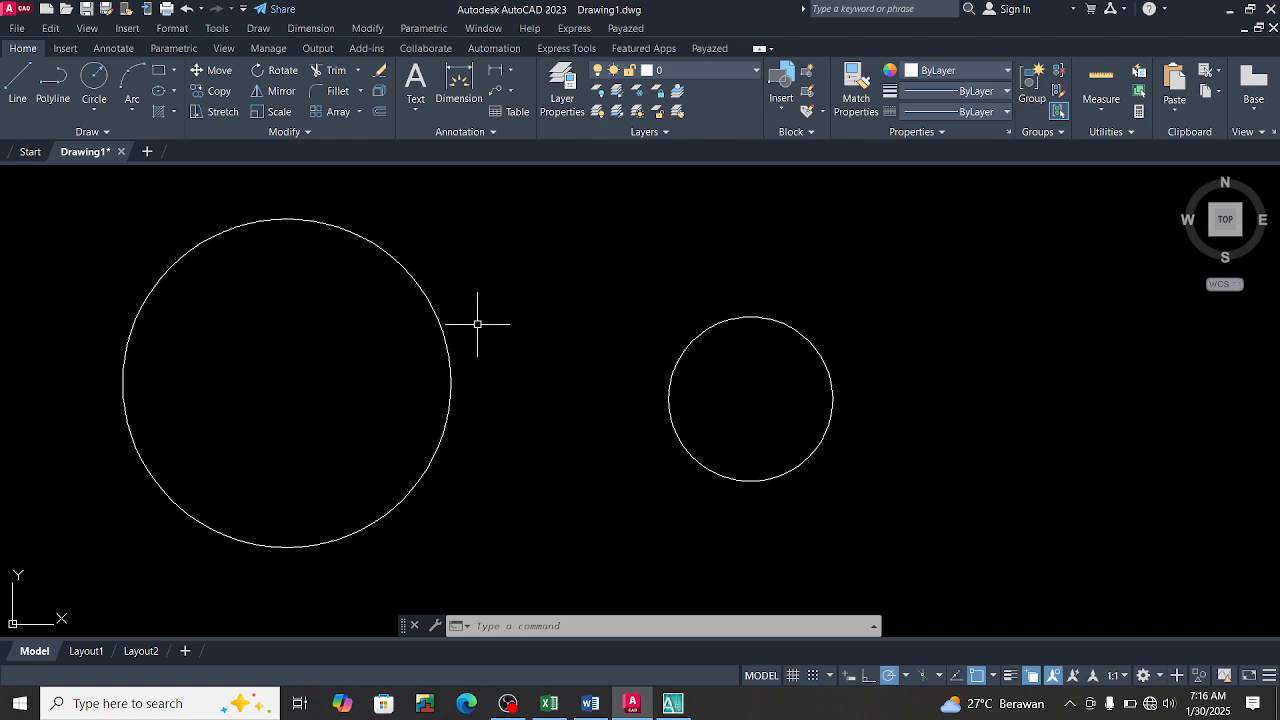
click(19, 85)
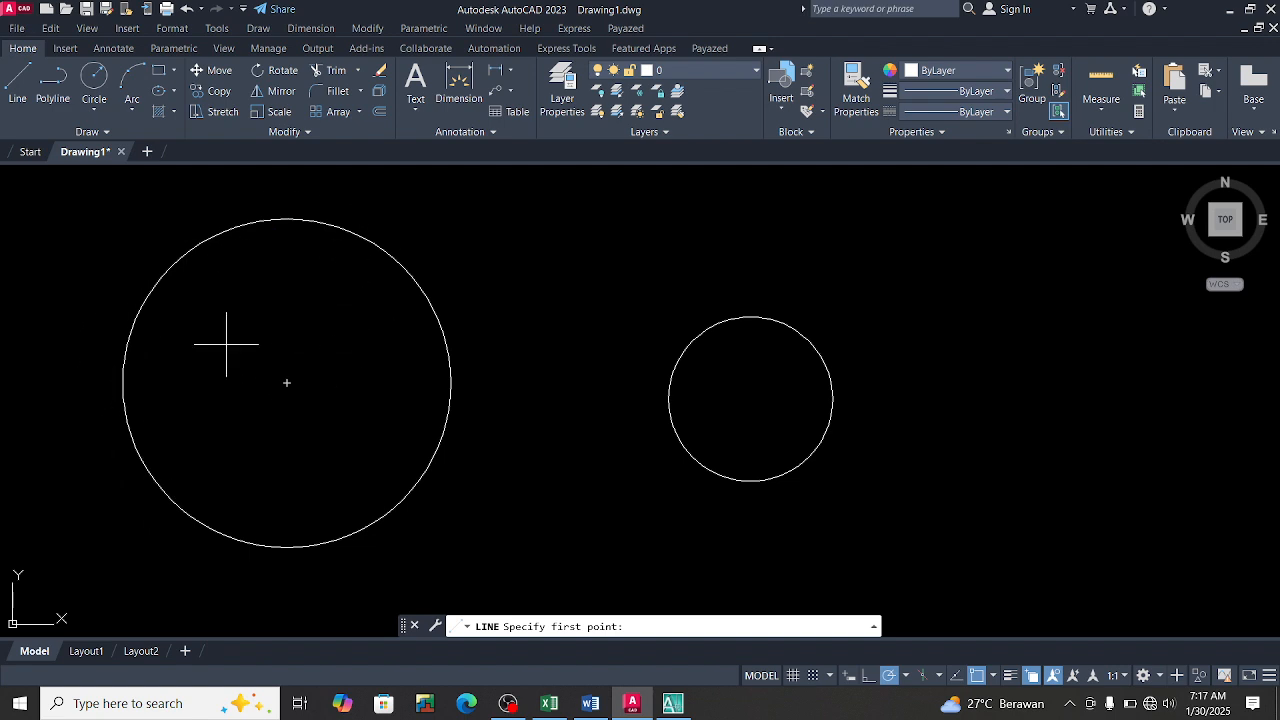
click(287, 218)
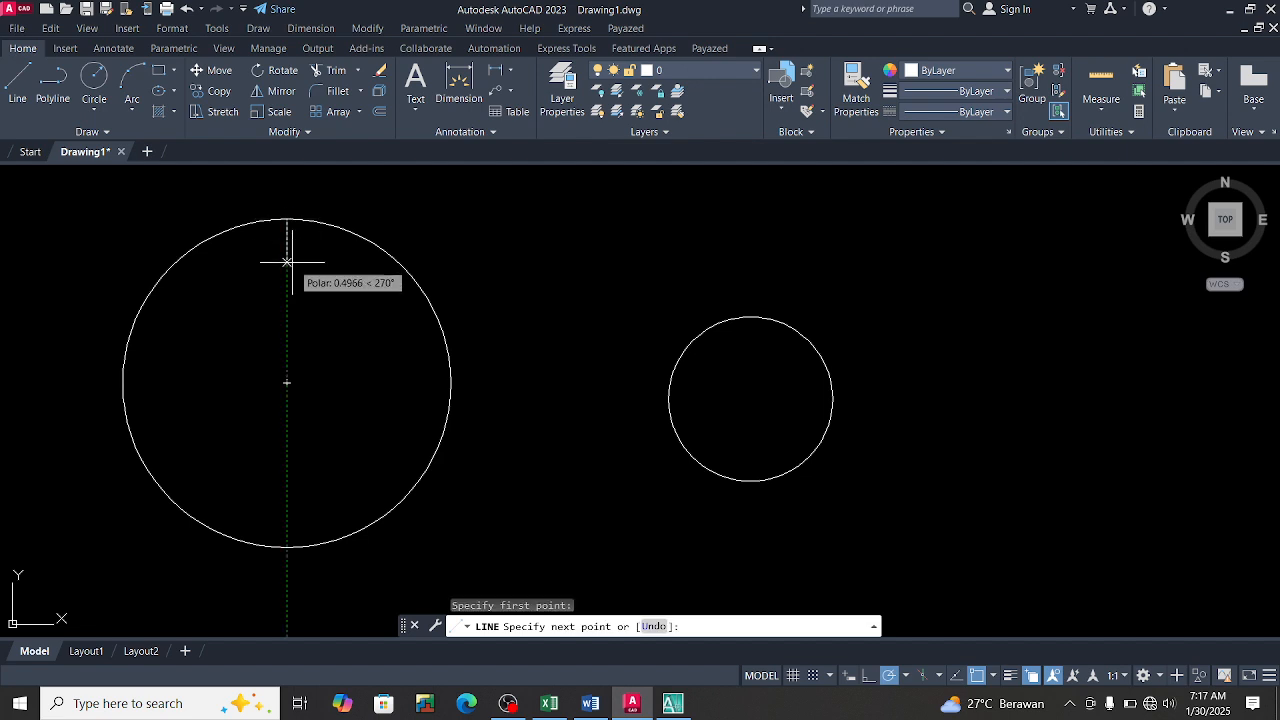
click(287, 382)
right_click(343, 301)
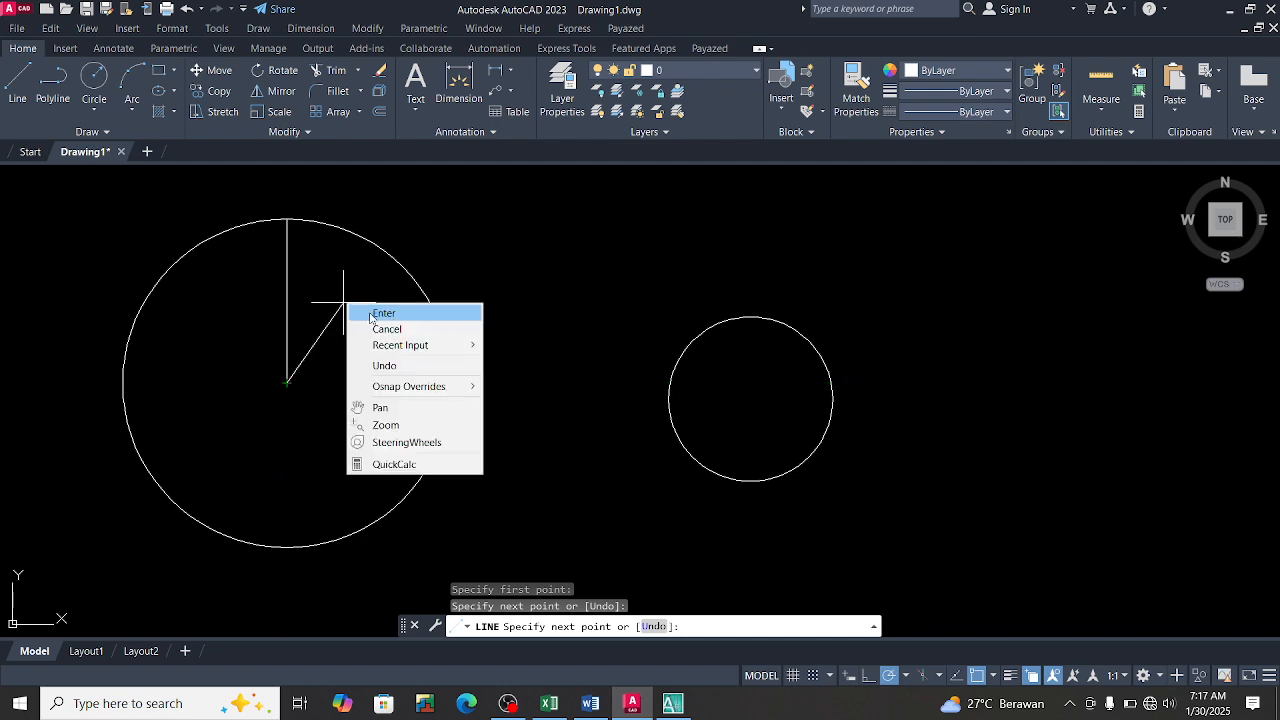
click(384, 314)
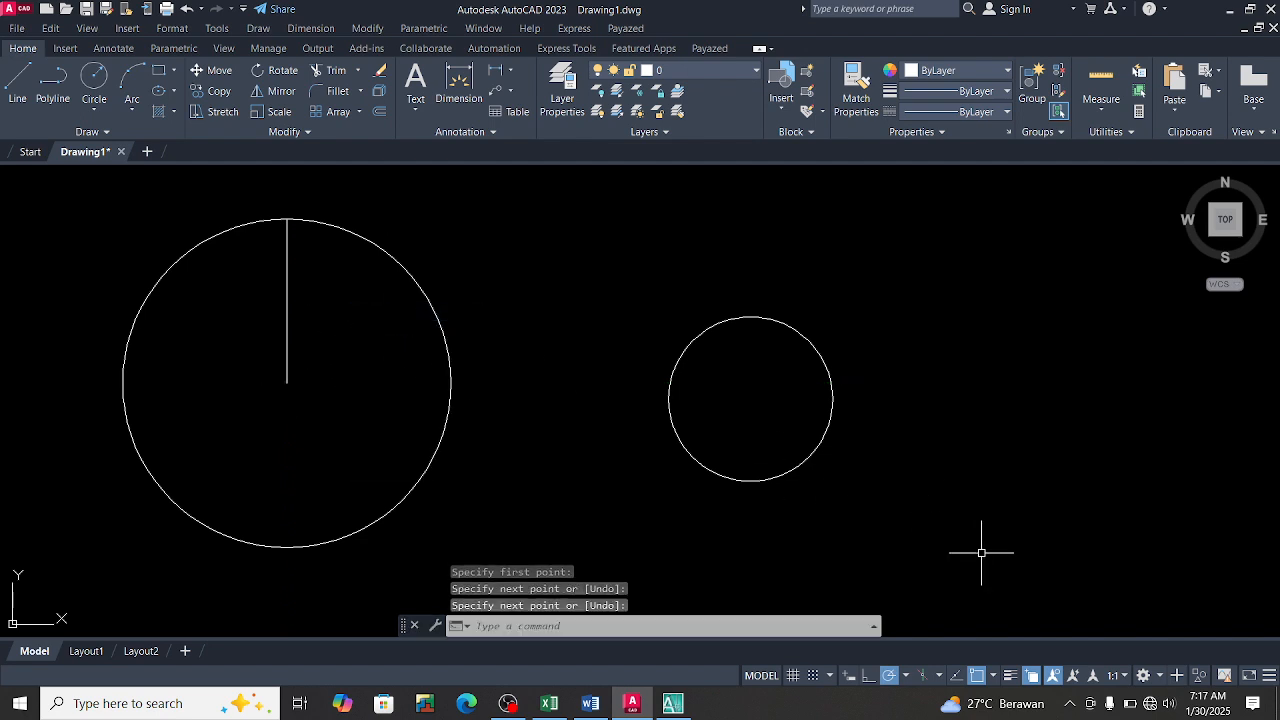
Step: Draw connected lines from the larger circle's centre to the smaller circle's centre and up to the smaller circle's top quadrant
click(994, 678)
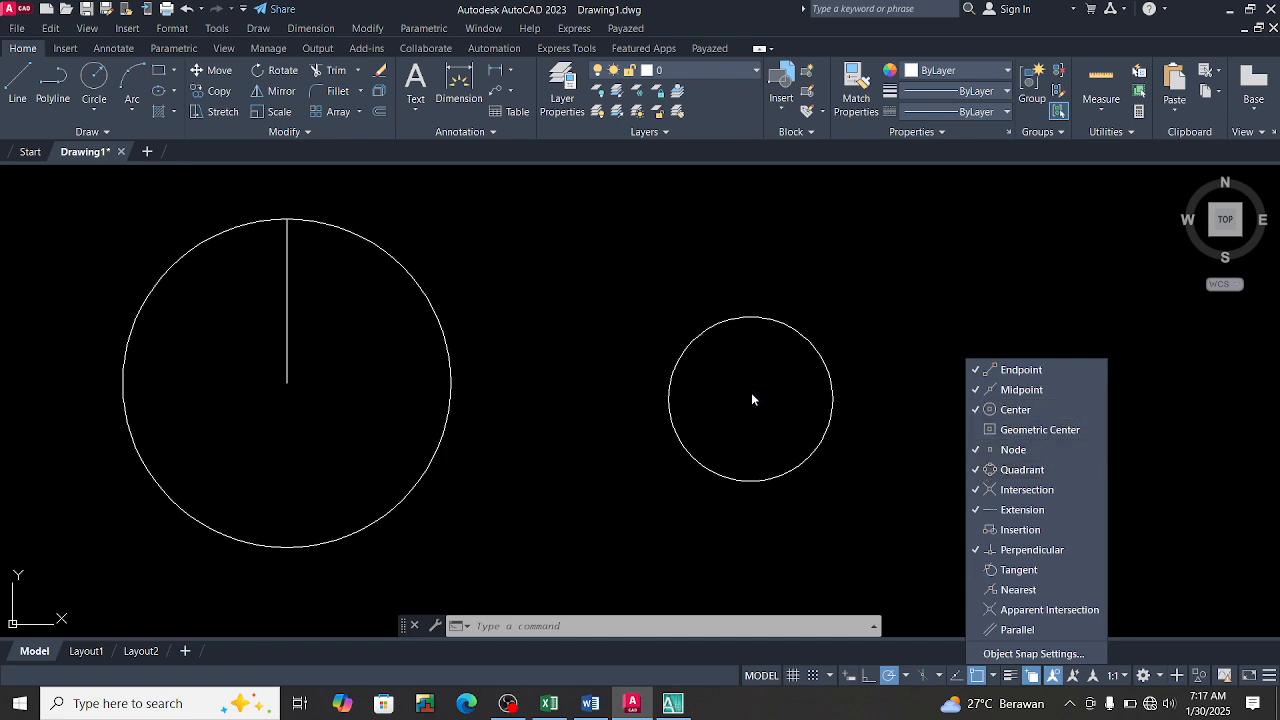
click(618, 373)
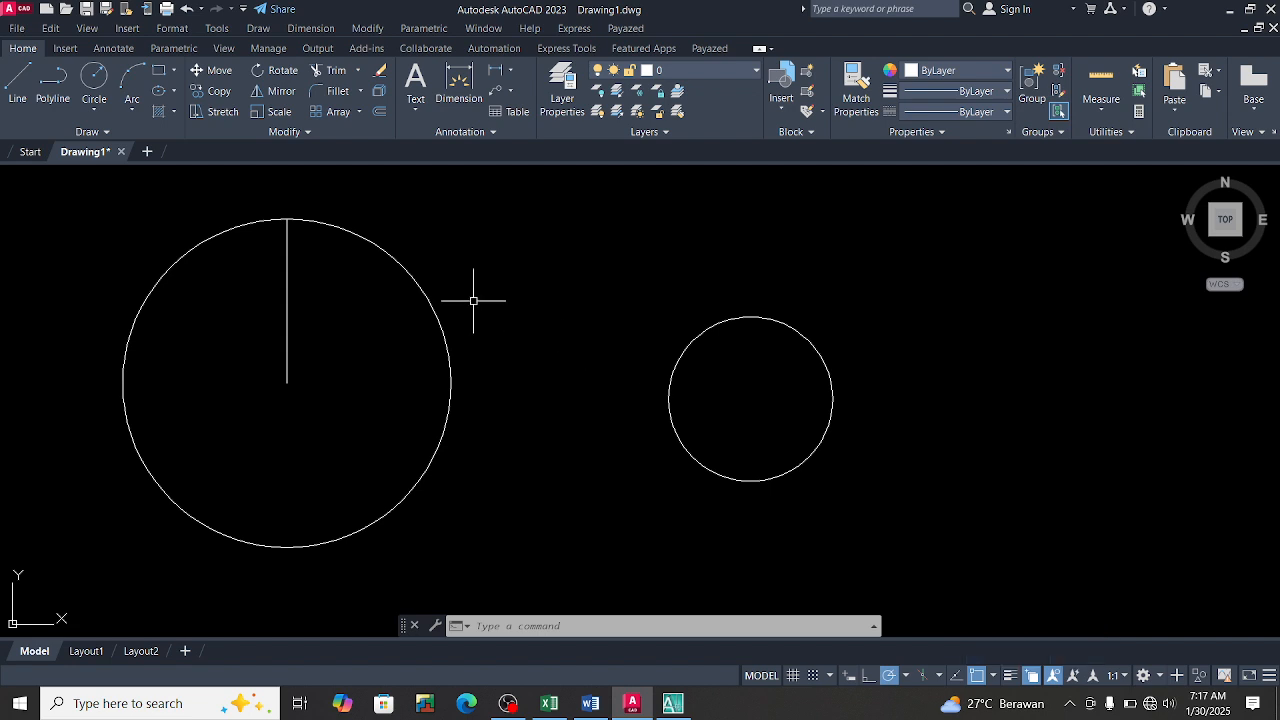
click(16, 88)
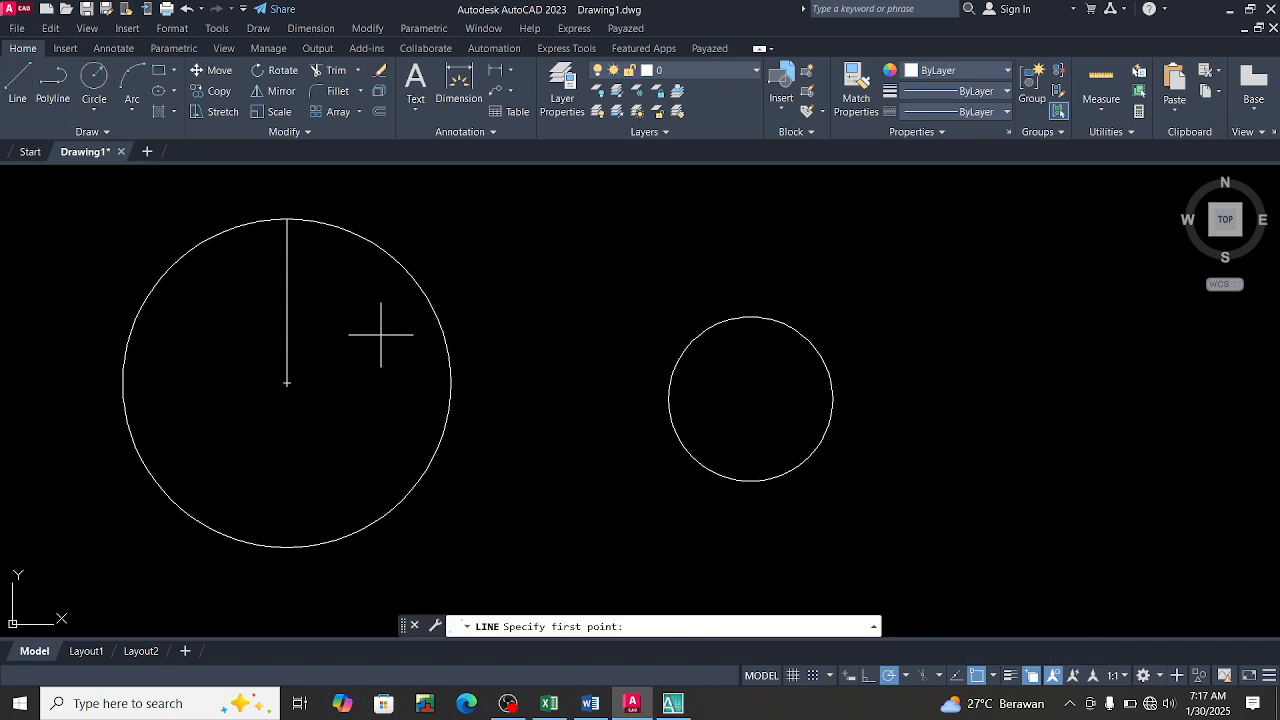
click(287, 382)
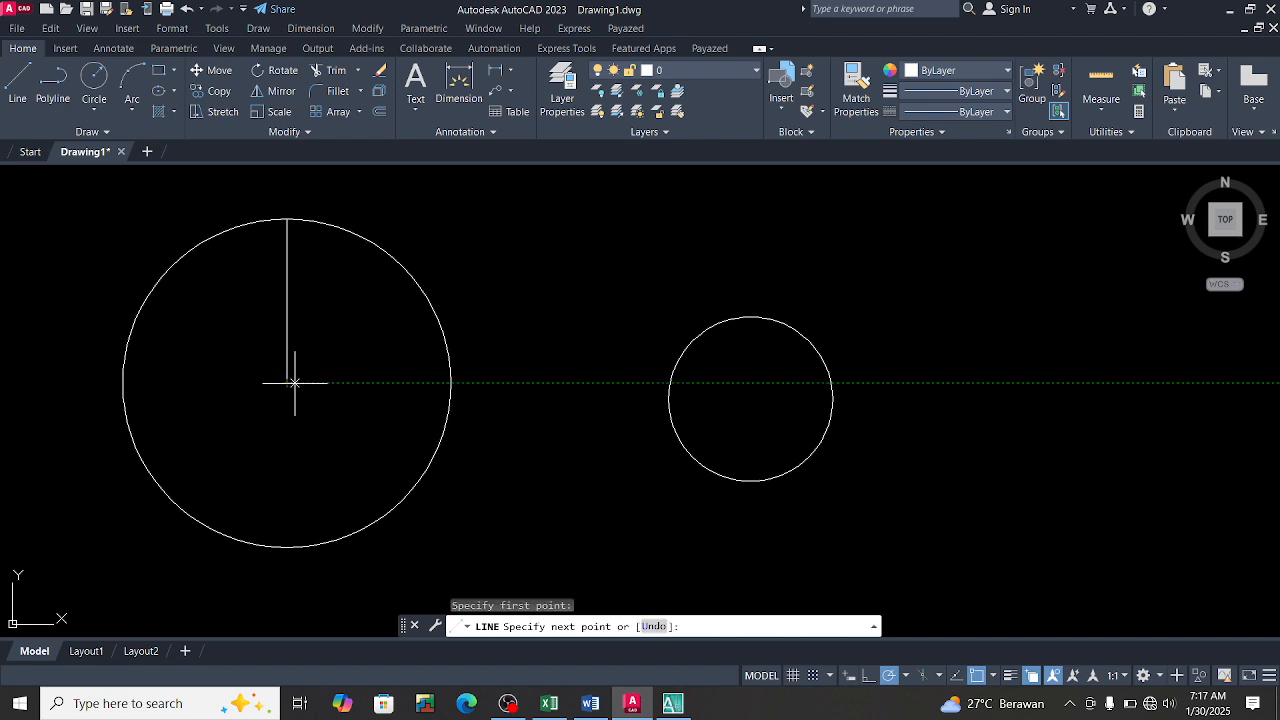
click(752, 399)
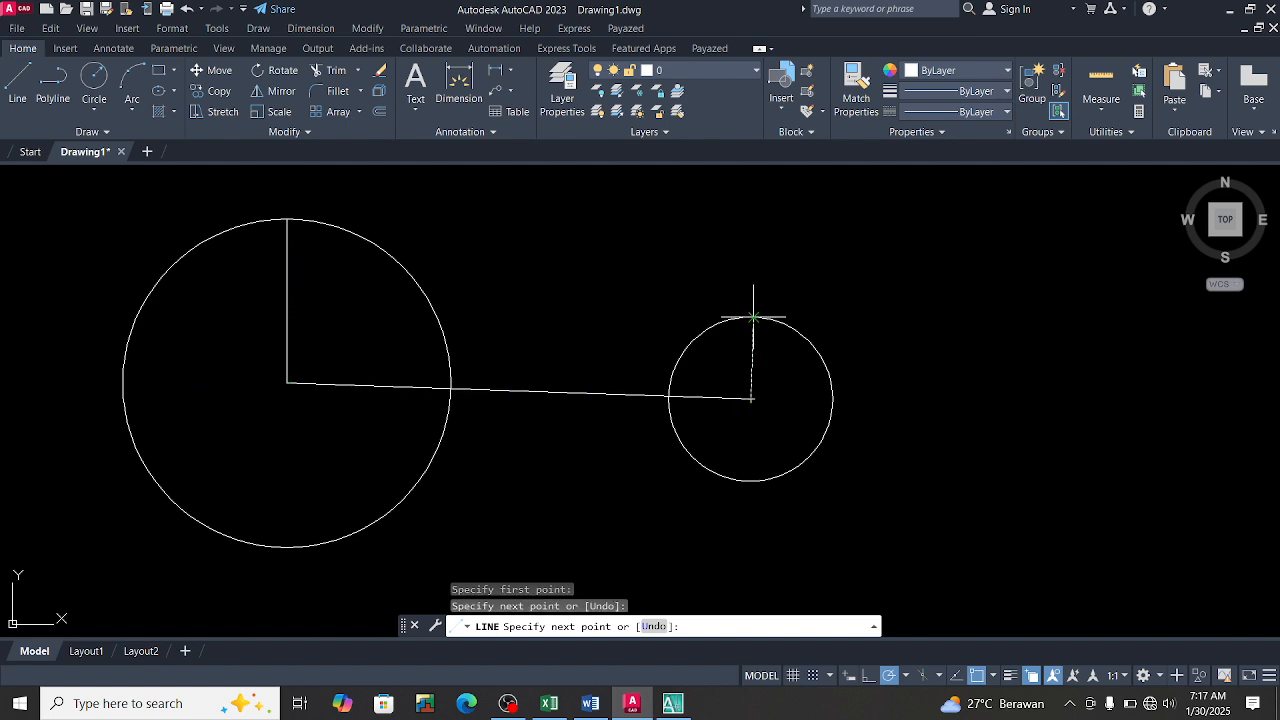
click(753, 317)
right_click(668, 238)
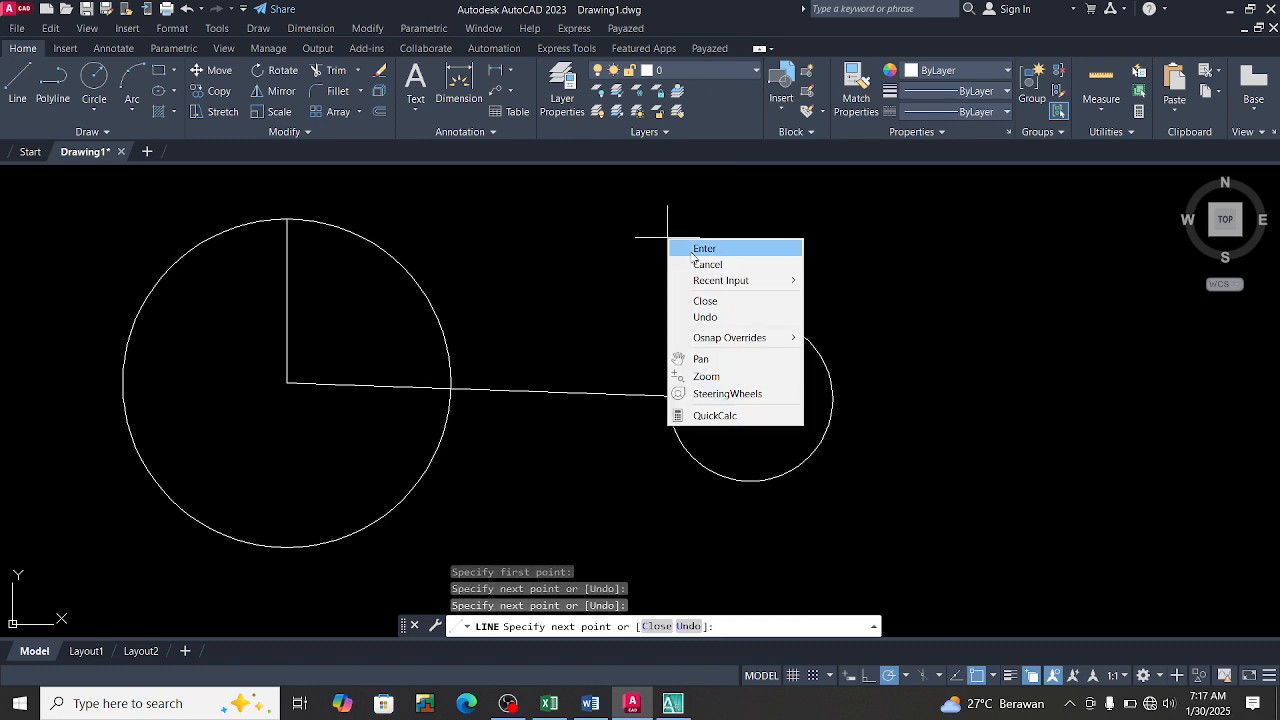
click(698, 249)
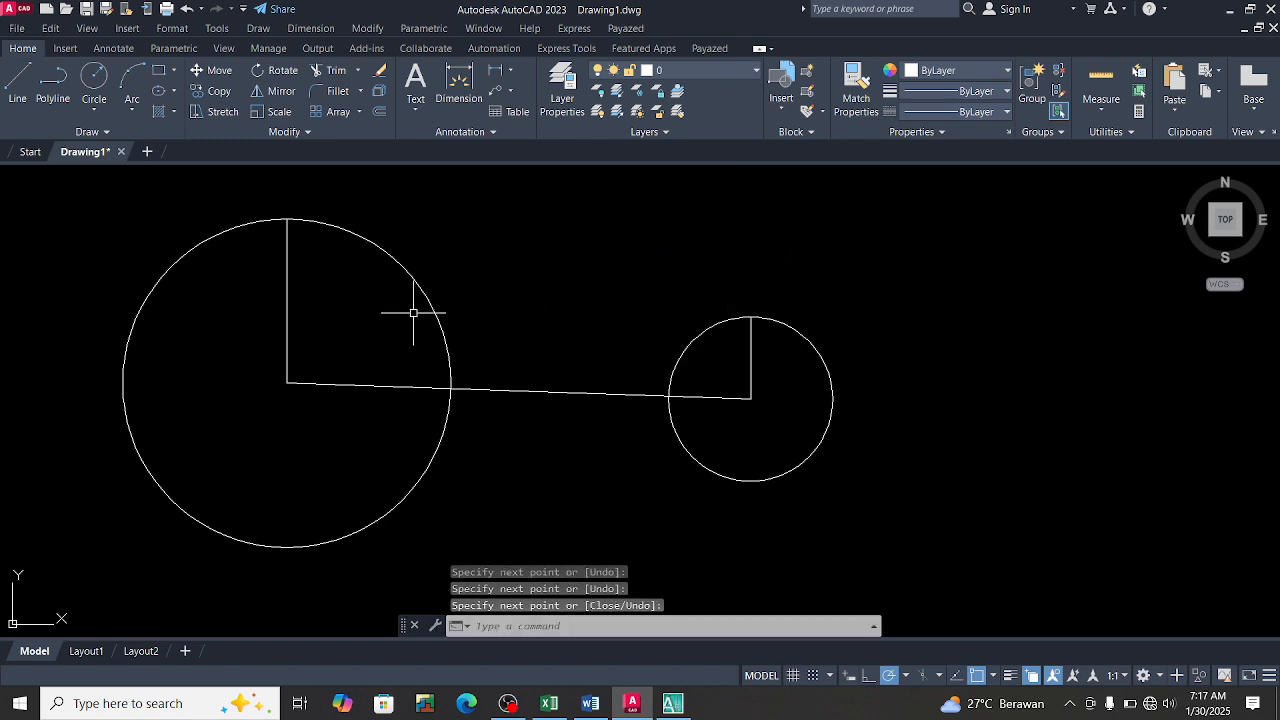
Step: Check the length of the vertical radius line inside the larger circle
click(286, 277)
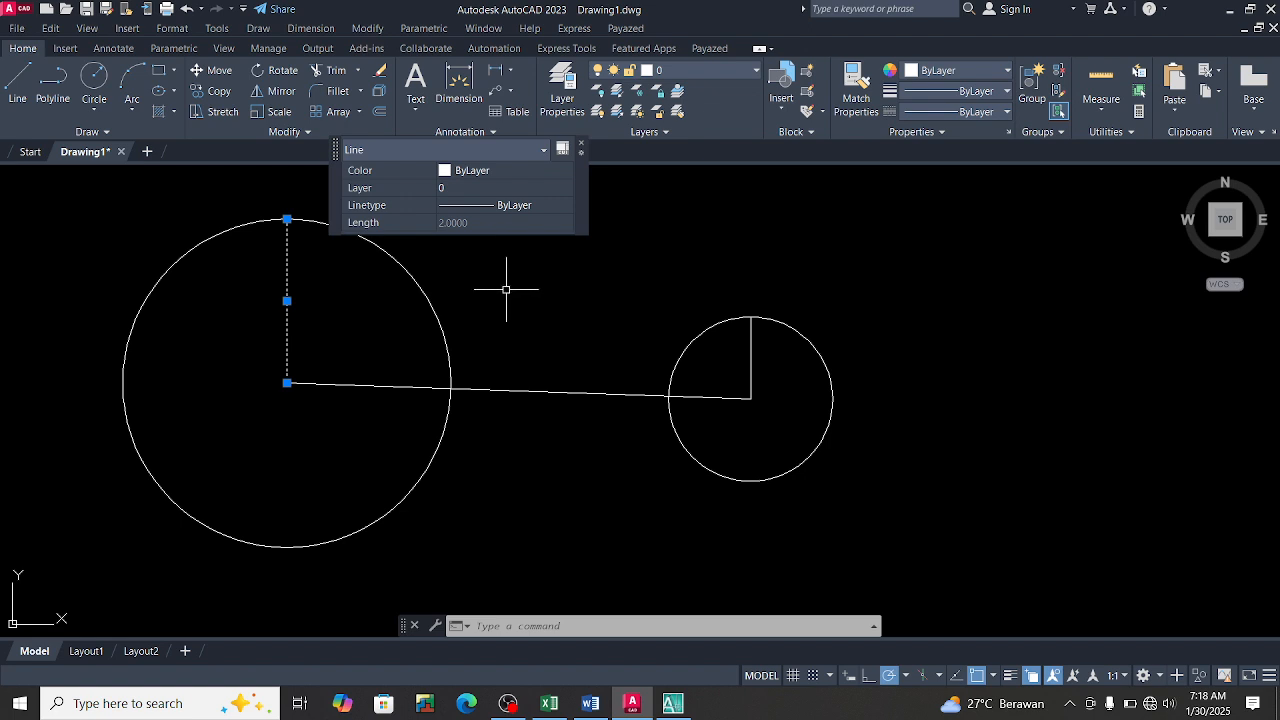
key(Escape)
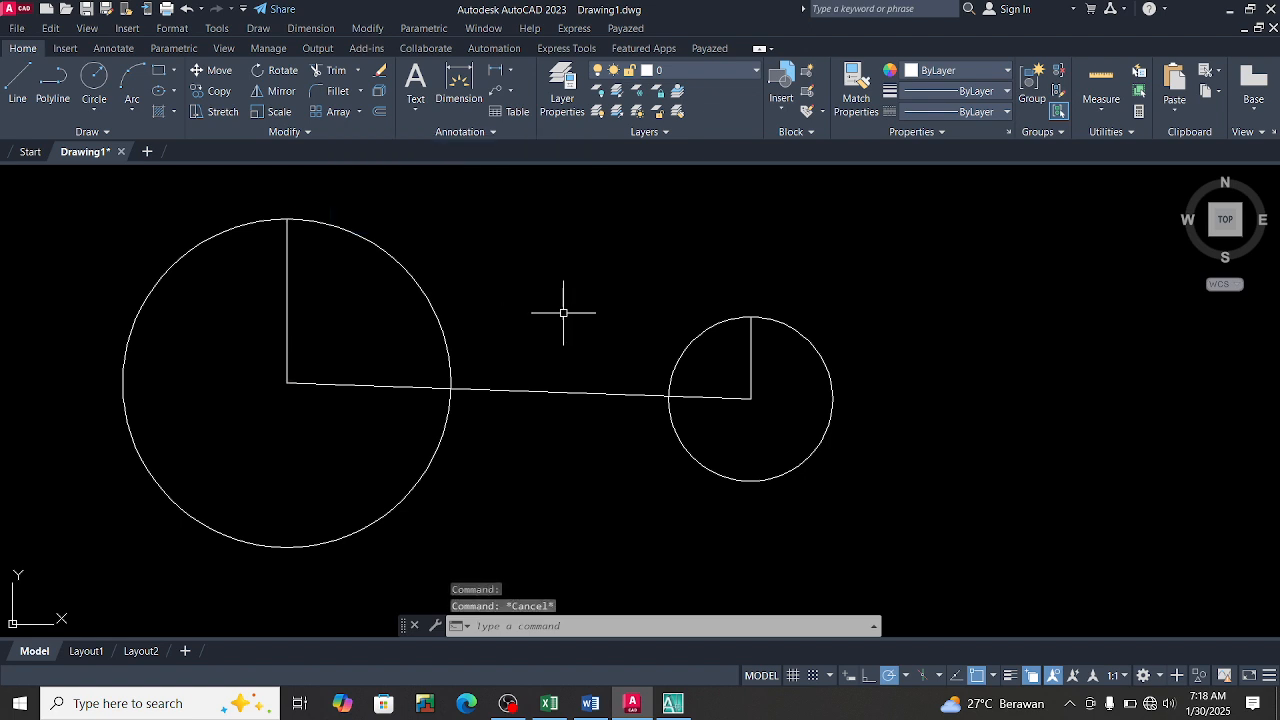
Step: Check the length of the vertical radius line inside the smaller circle
click(751, 368)
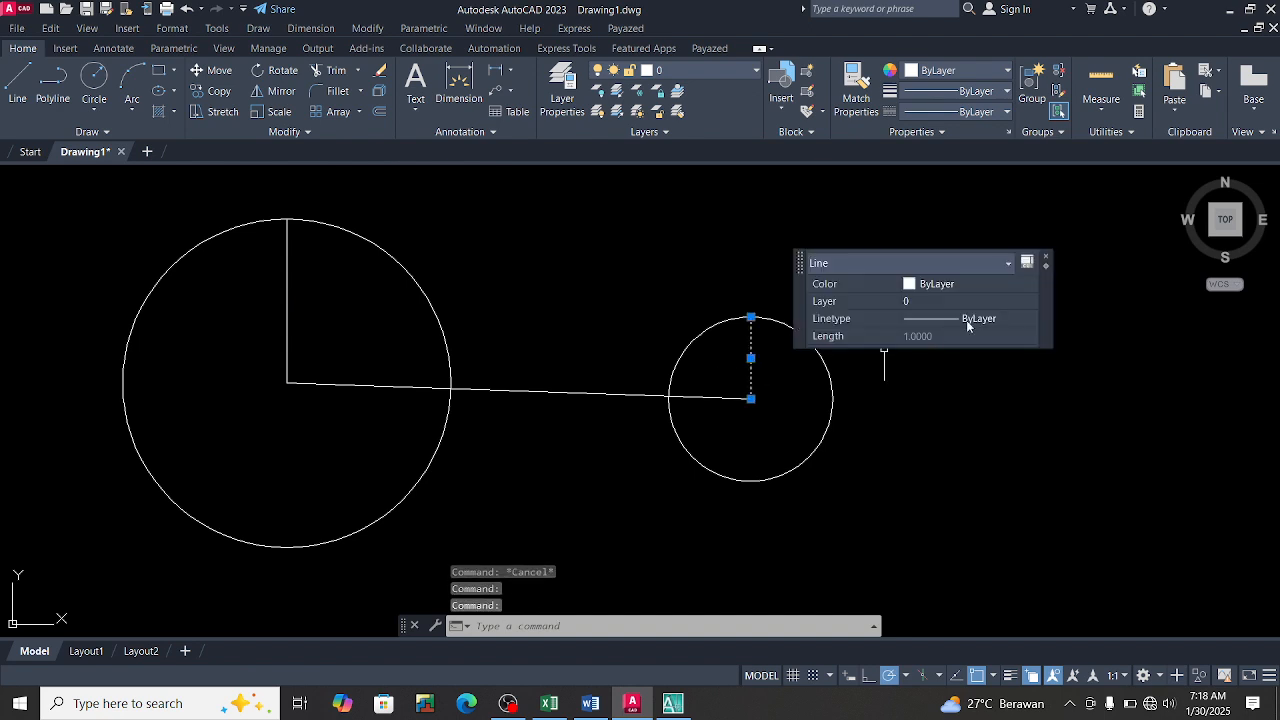
key(Escape)
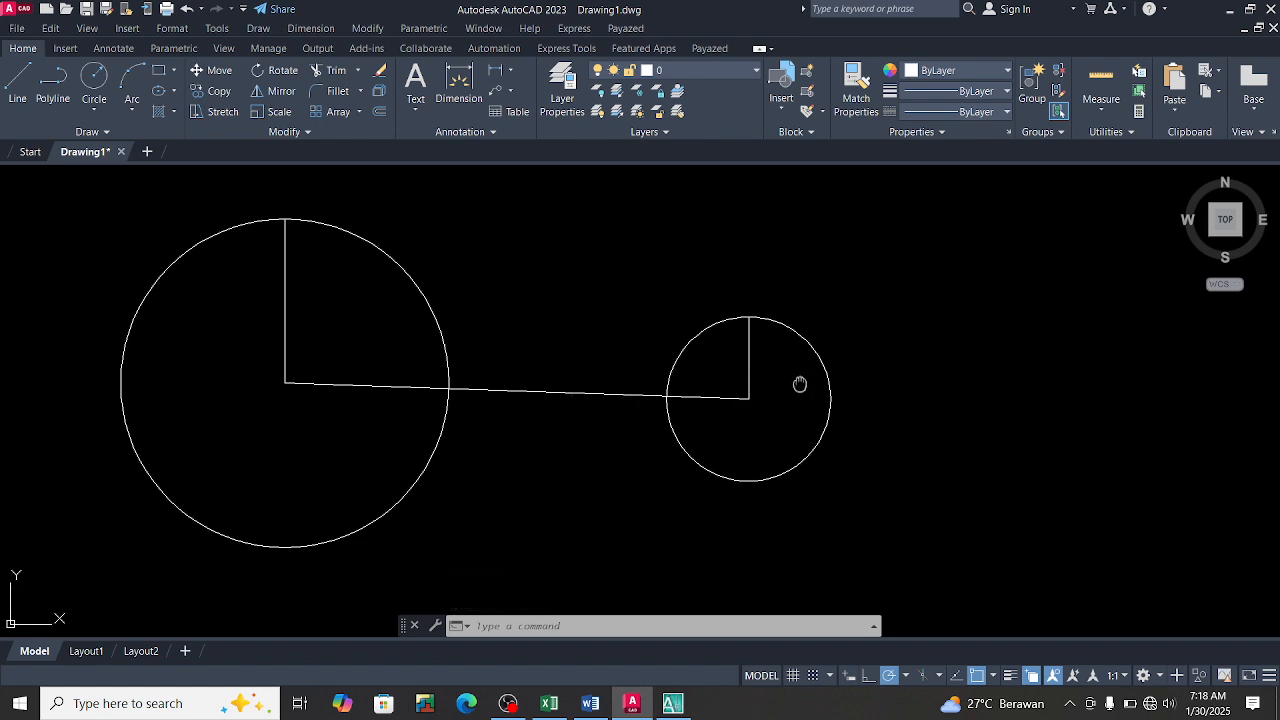
Step: Start a rectangle with its first corner below and right of the smaller circle, and enter @6,4 for the opposite corner
middle_drag(797, 383, 636, 403)
scroll(766, 403, down, 2)
scroll(687, 424, up, 3)
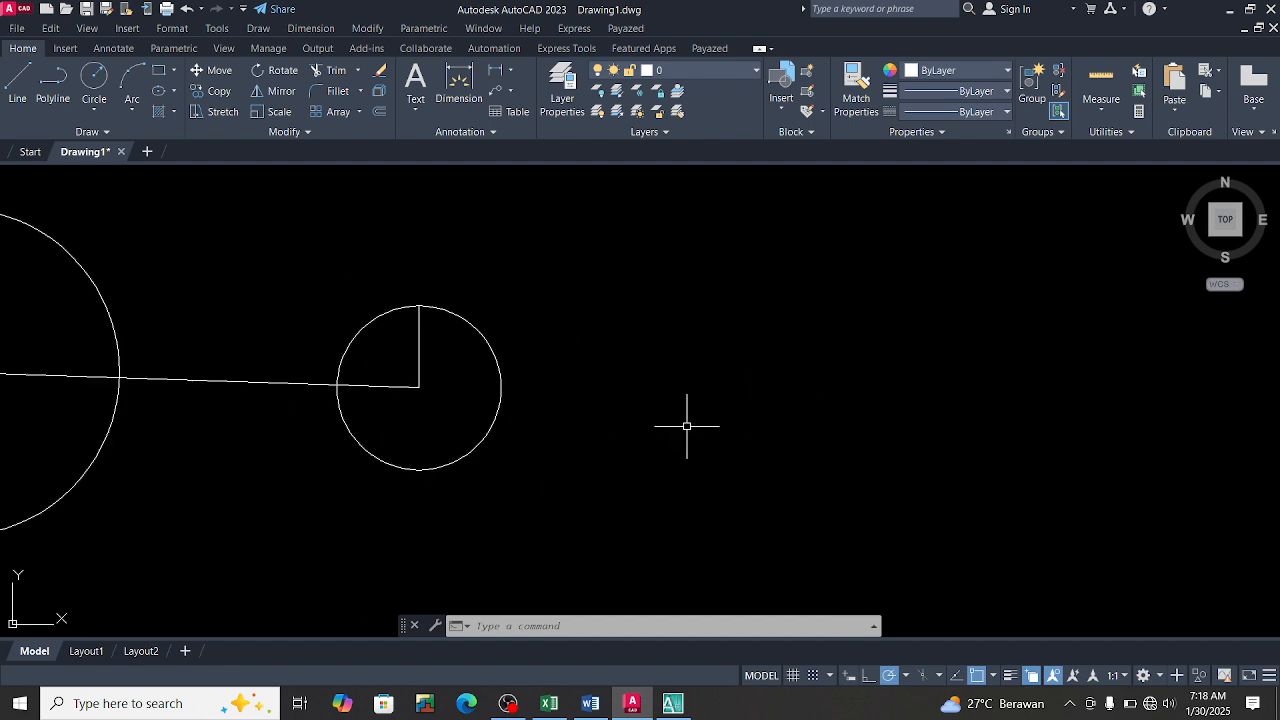
scroll(686, 427, up, 3)
scroll(686, 427, down, 3)
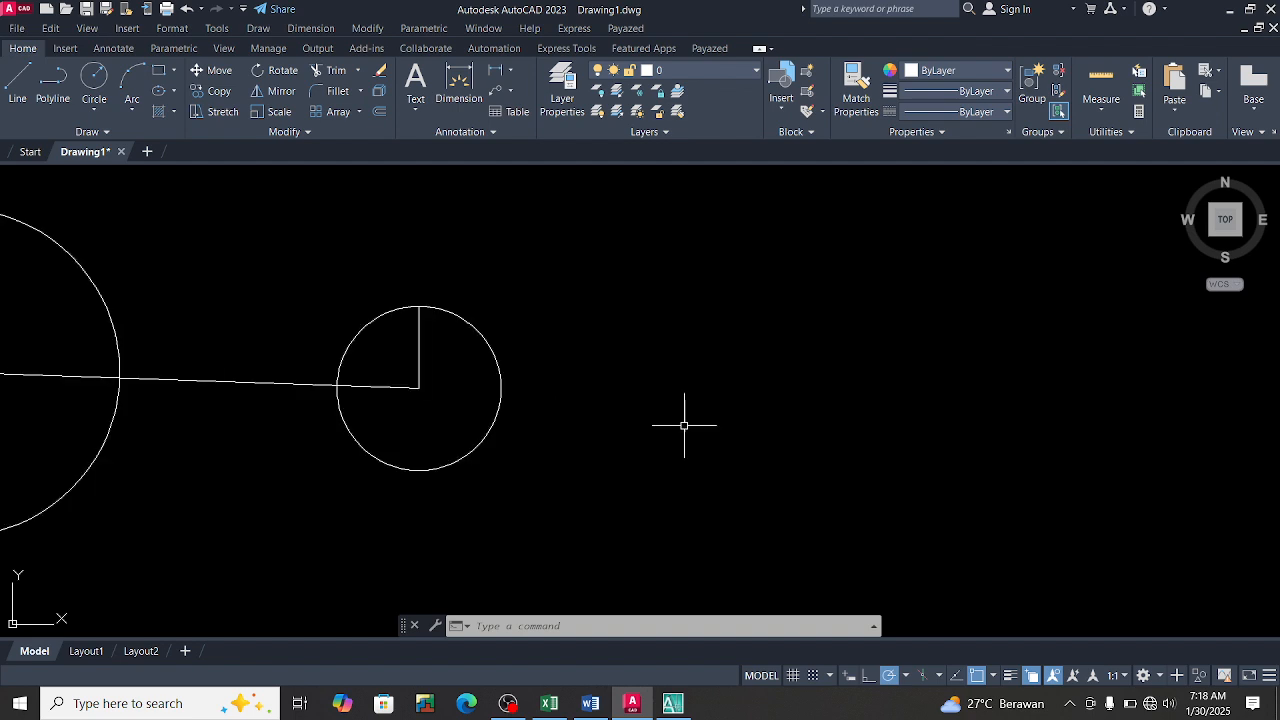
middle_drag(676, 414, 672, 419)
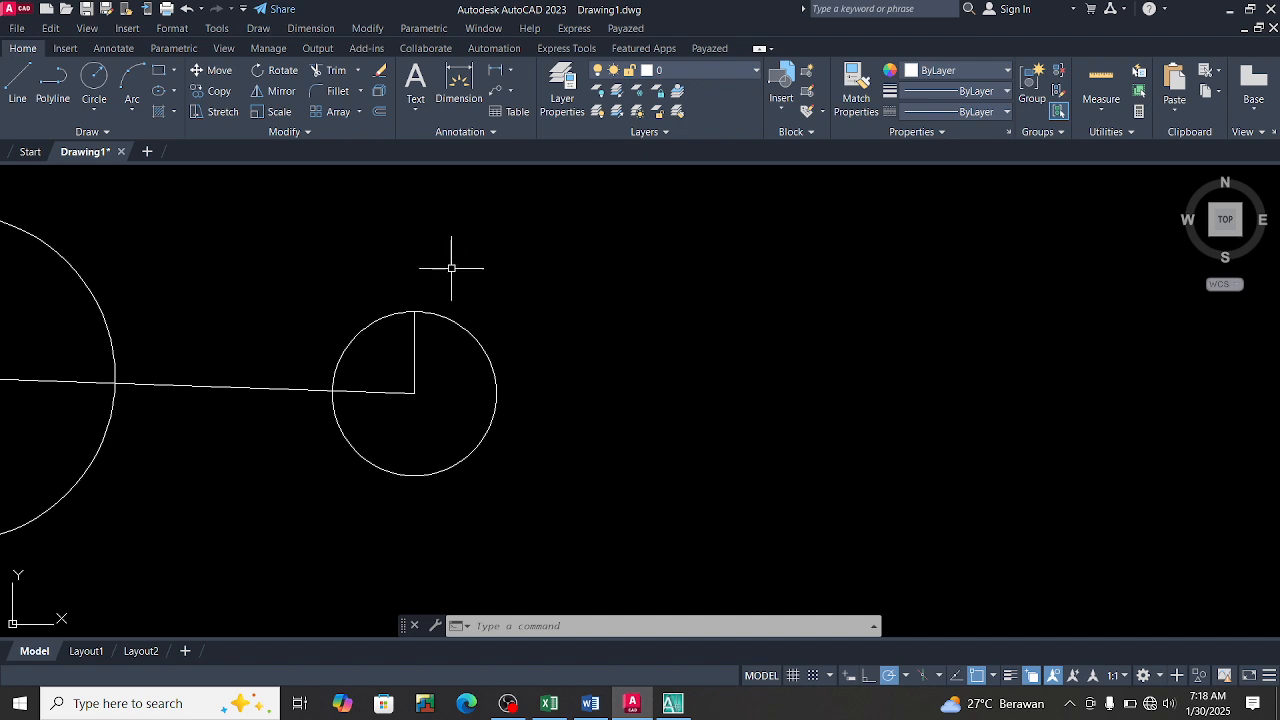
click(157, 72)
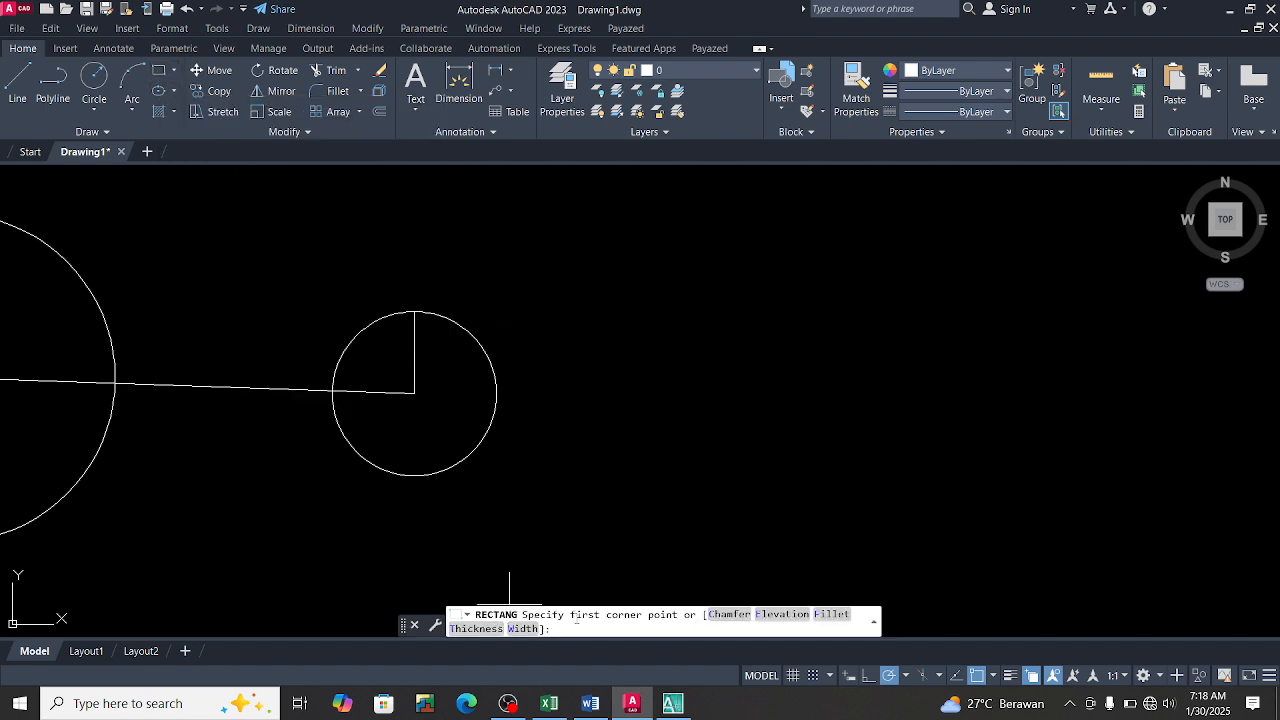
click(631, 510)
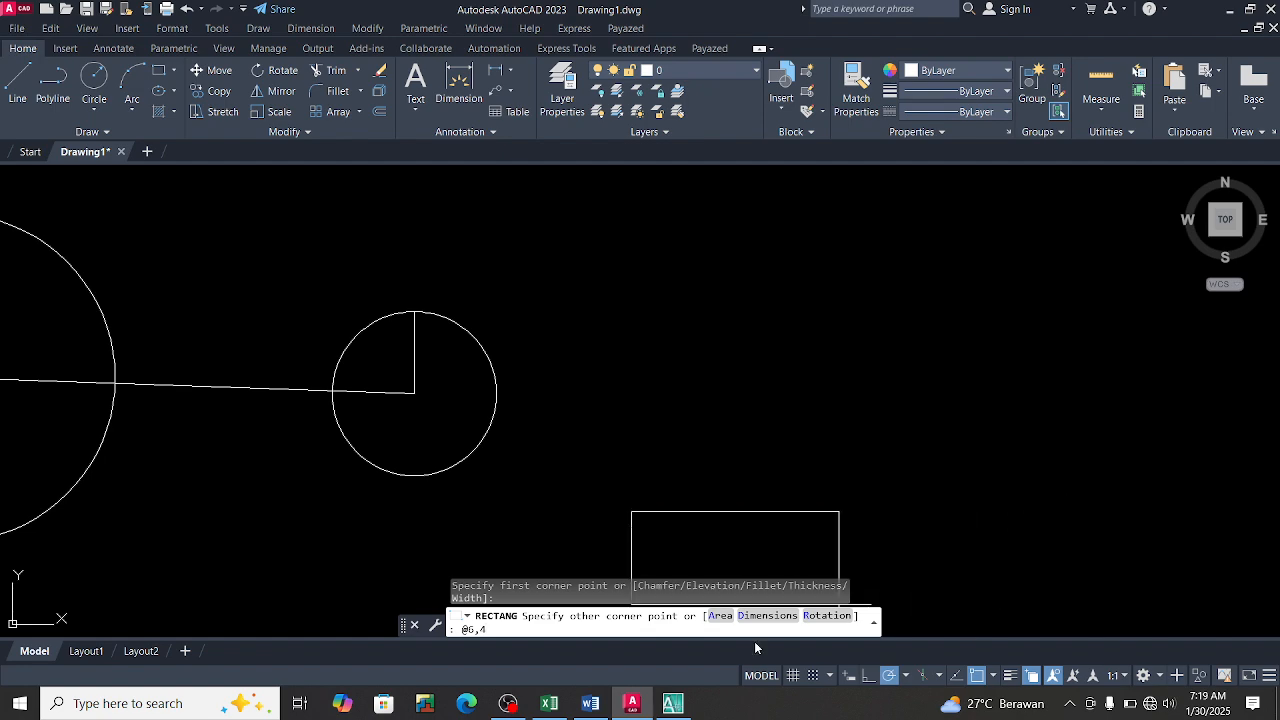
Step: Switch to Word and write @6,4 in the blank document, enlarging the page view for readability
click(590, 703)
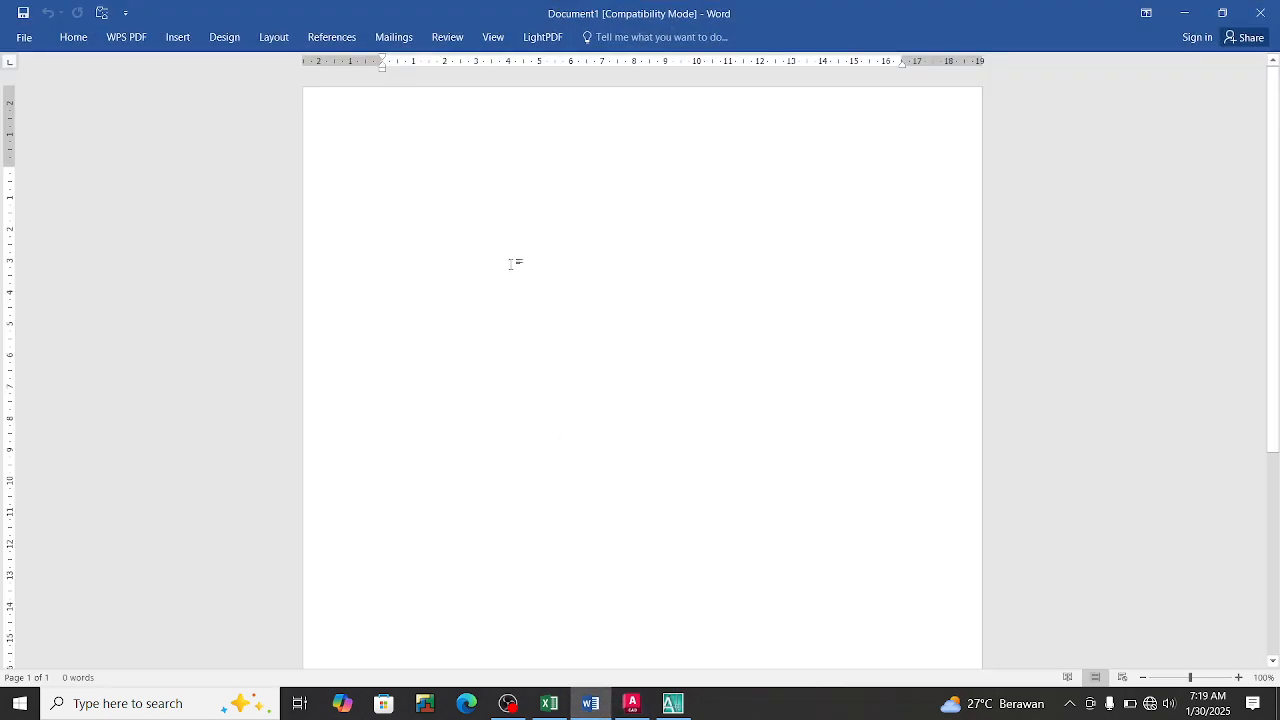
ctrl+scroll(415, 153, up, 3)
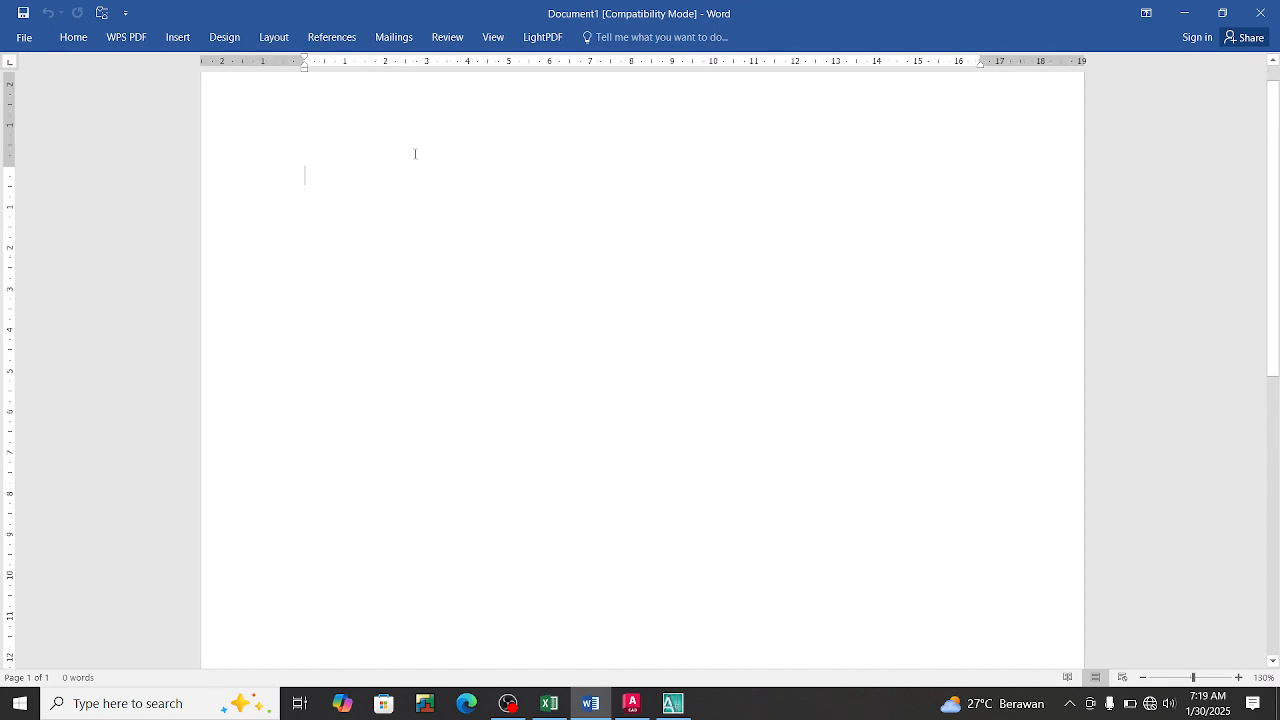
text(@6)
ctrl+scroll(331, 155, up, 3)
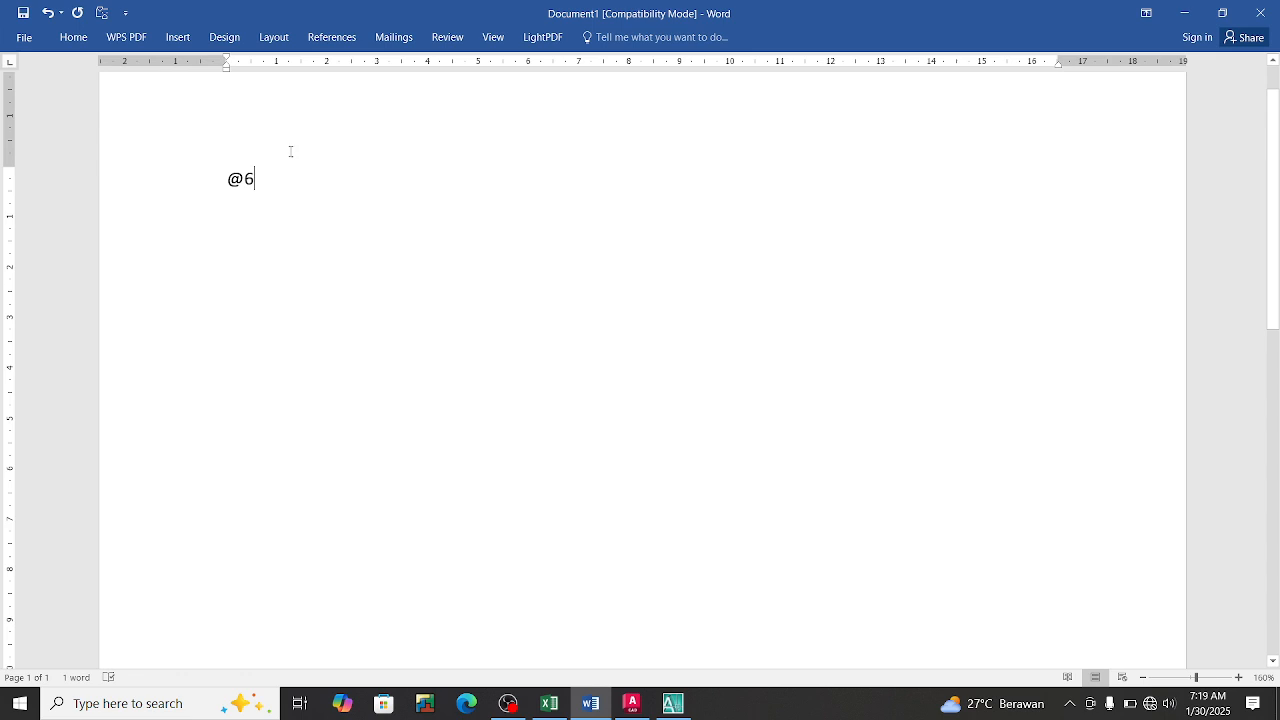
text(,4)
Step: Enlarge the font of the @6,4 text several times its size
click(180, 189)
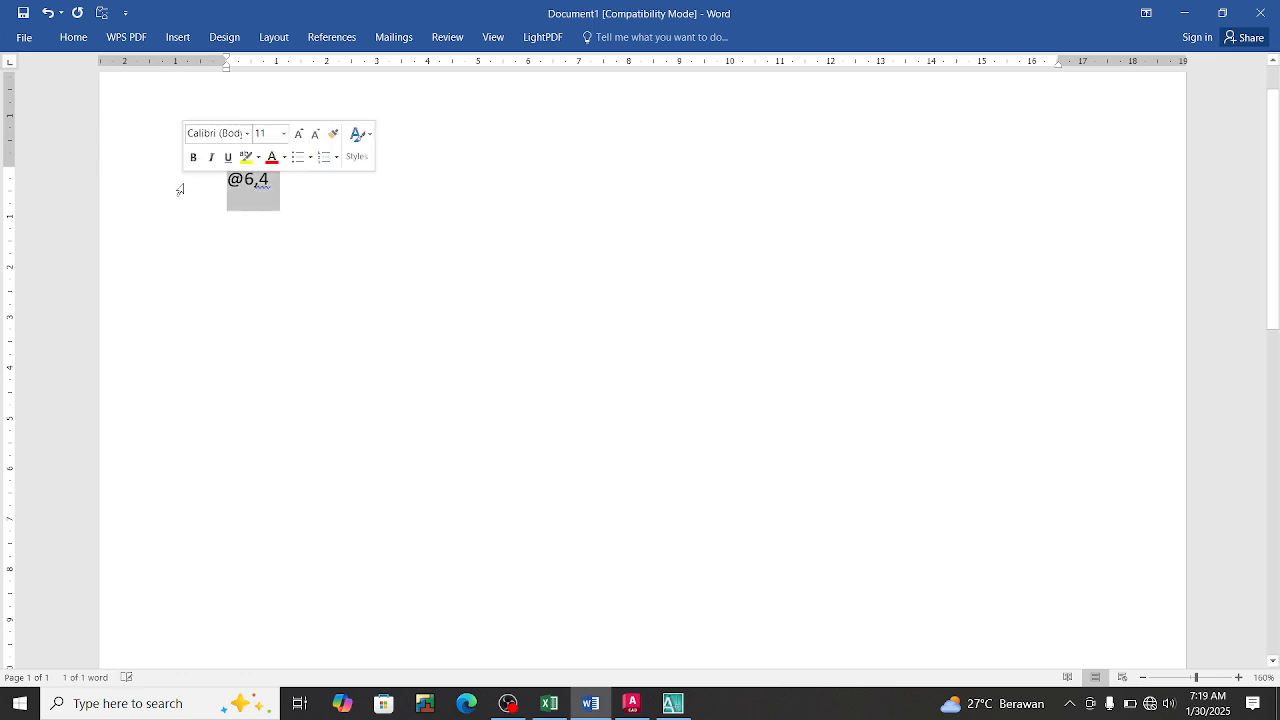
key(ctrl+bracketright)
key(ctrl+bracketright)
key(ctrl+bracketright)
key(ctrl+bracketright)
key(ctrl+bracketright)
key(ctrl+bracketright)
key(ctrl+bracketright)
key(ctrl+bracketright)
key(ctrl+bracketright)
key(ctrl+bracketright)
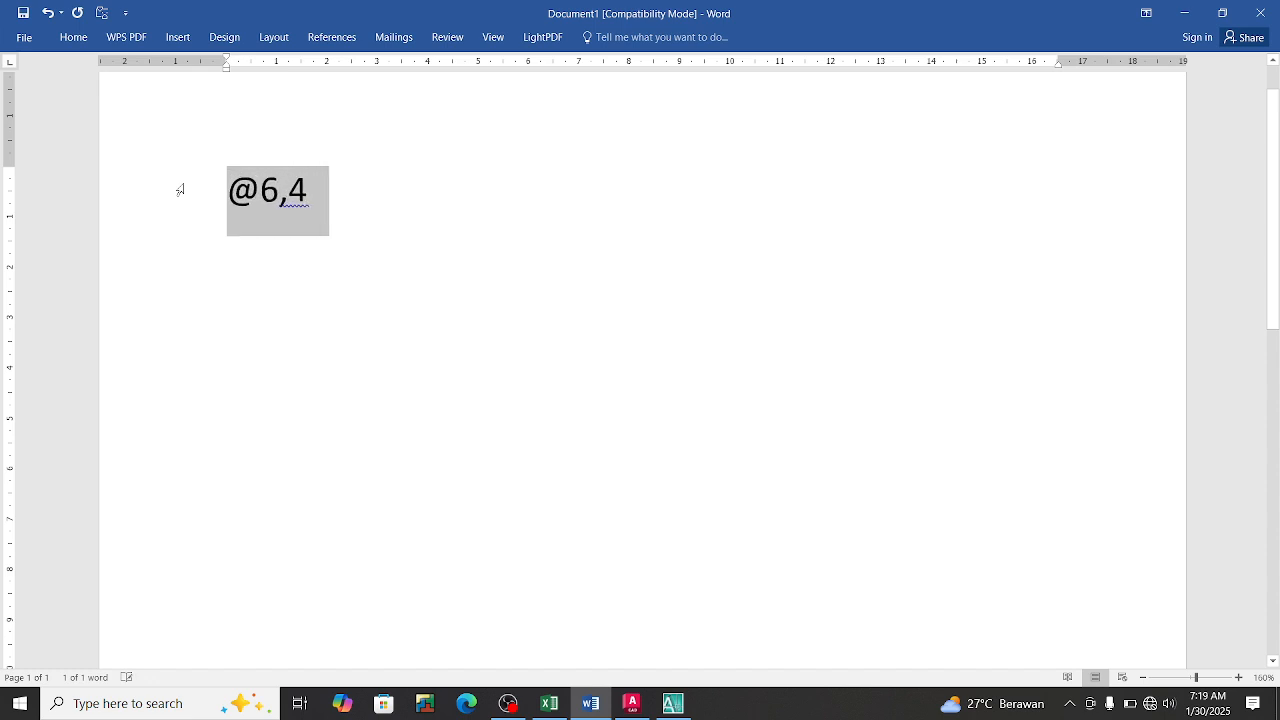
key(ctrl+bracketright)
key(ctrl+bracketright)
key(ctrl+bracketright)
key(ctrl+bracketright)
key(ctrl+bracketright)
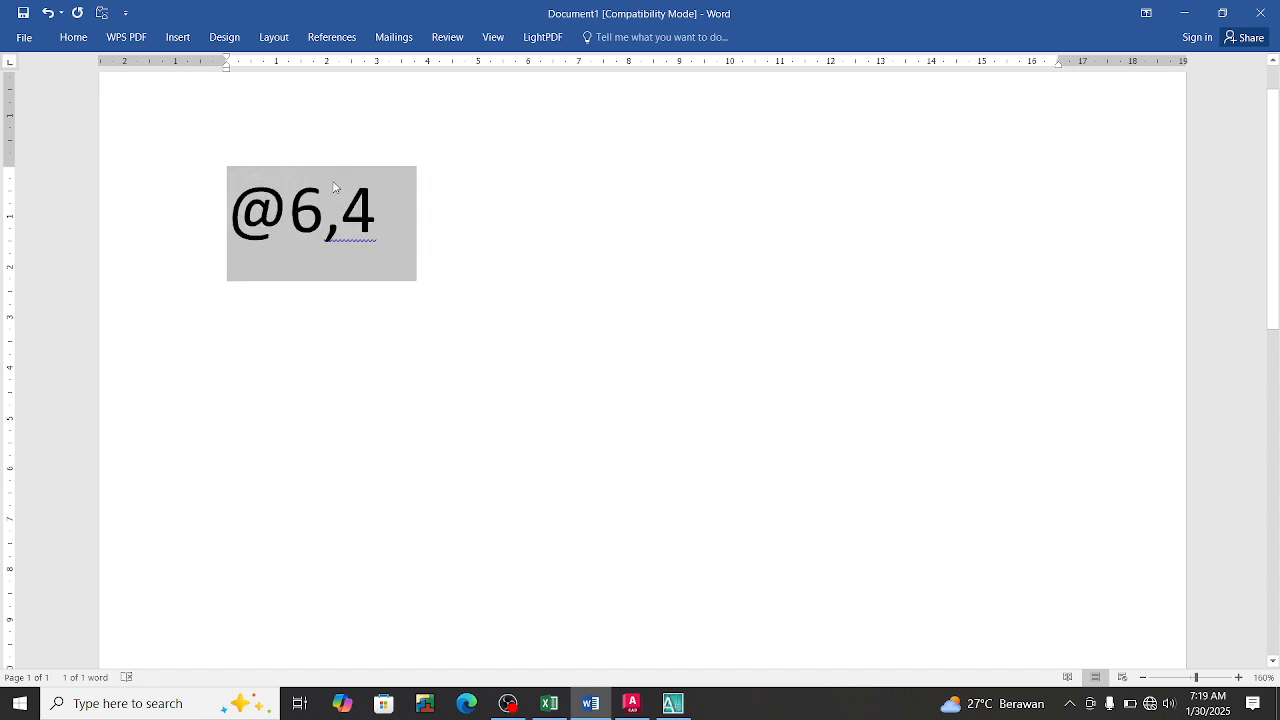
click(383, 217)
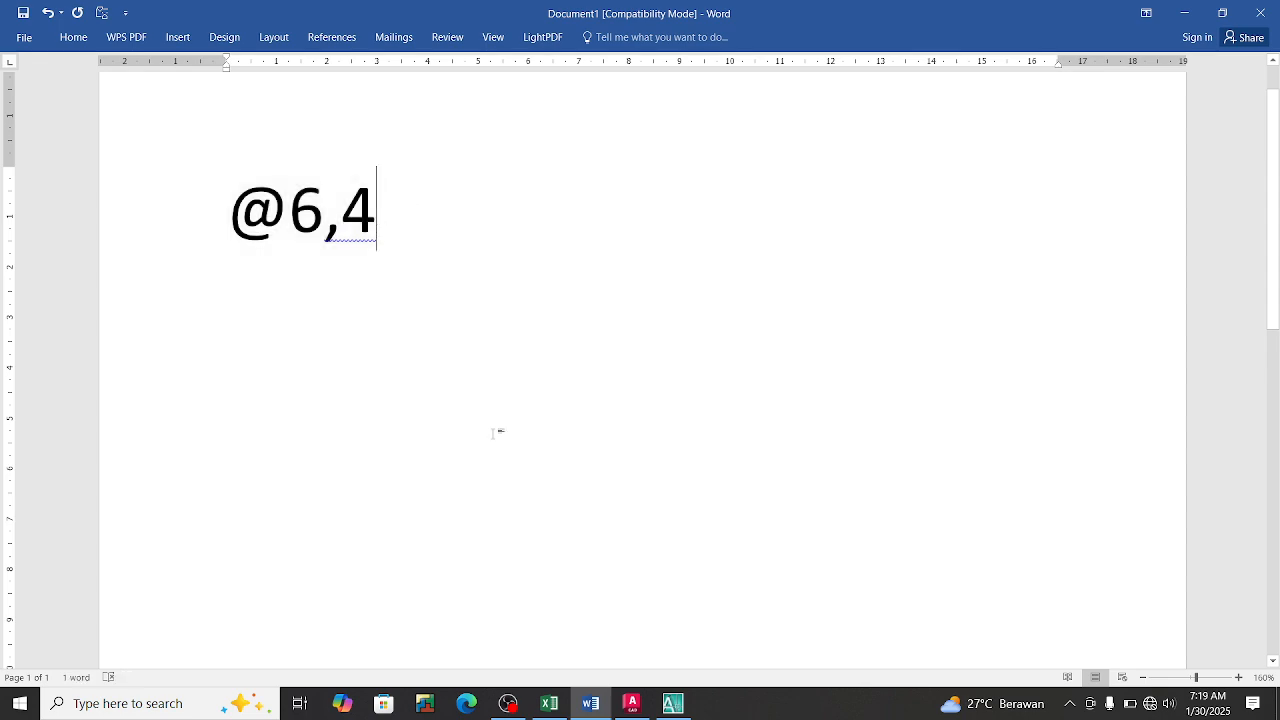
Step: Switch back to AutoCAD, complete the rectangle with the opposite corner at @6,4, and inspect it as a selected object
click(632, 705)
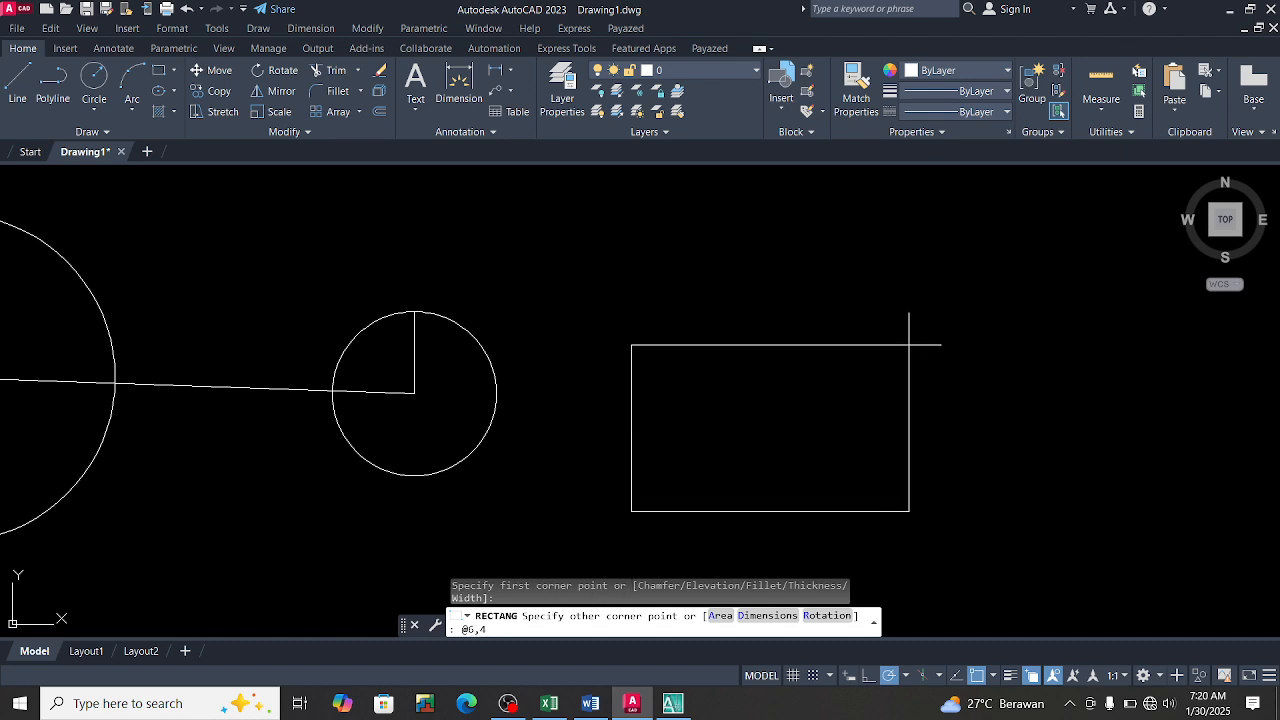
key(Return)
scroll(931, 320, down, 2)
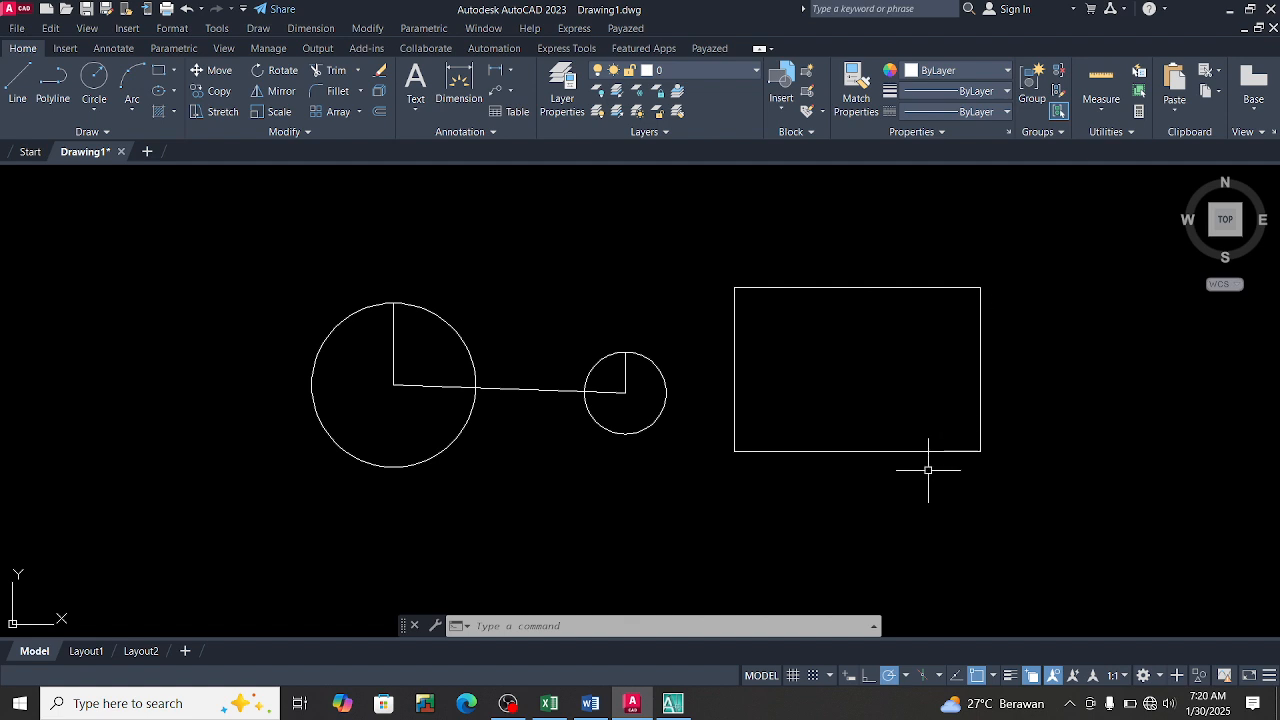
click(732, 386)
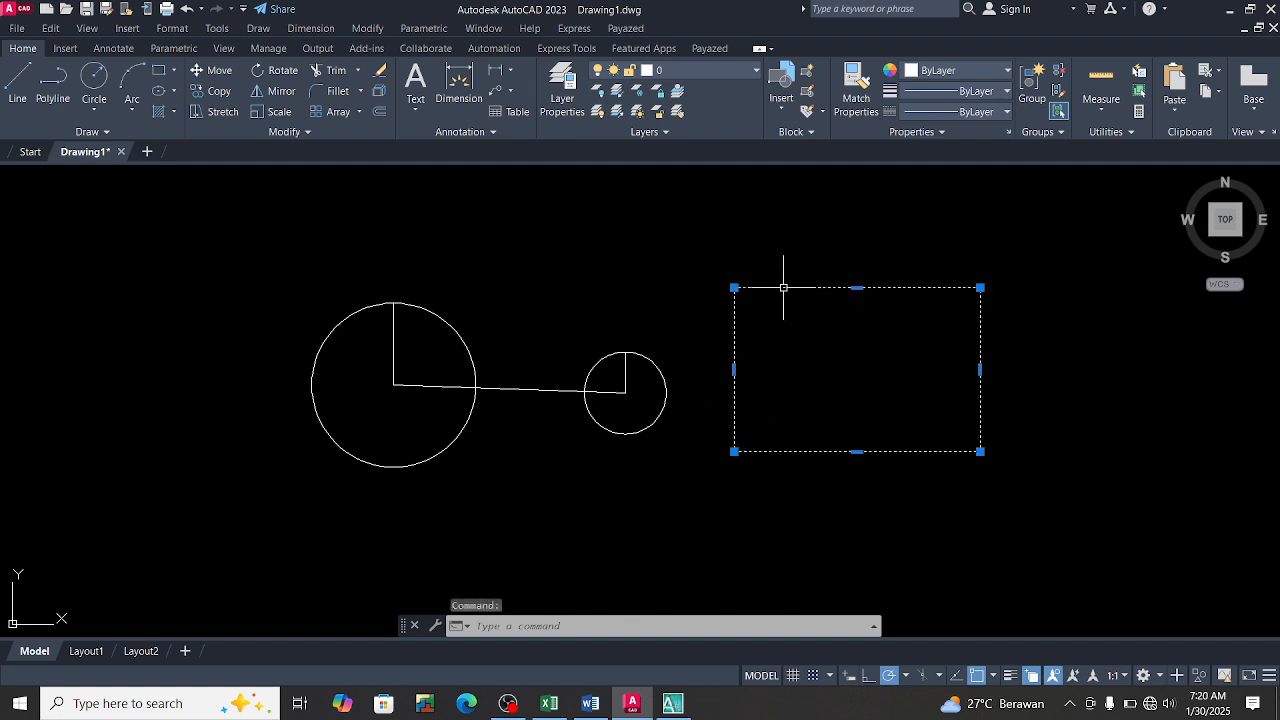
key(Escape)
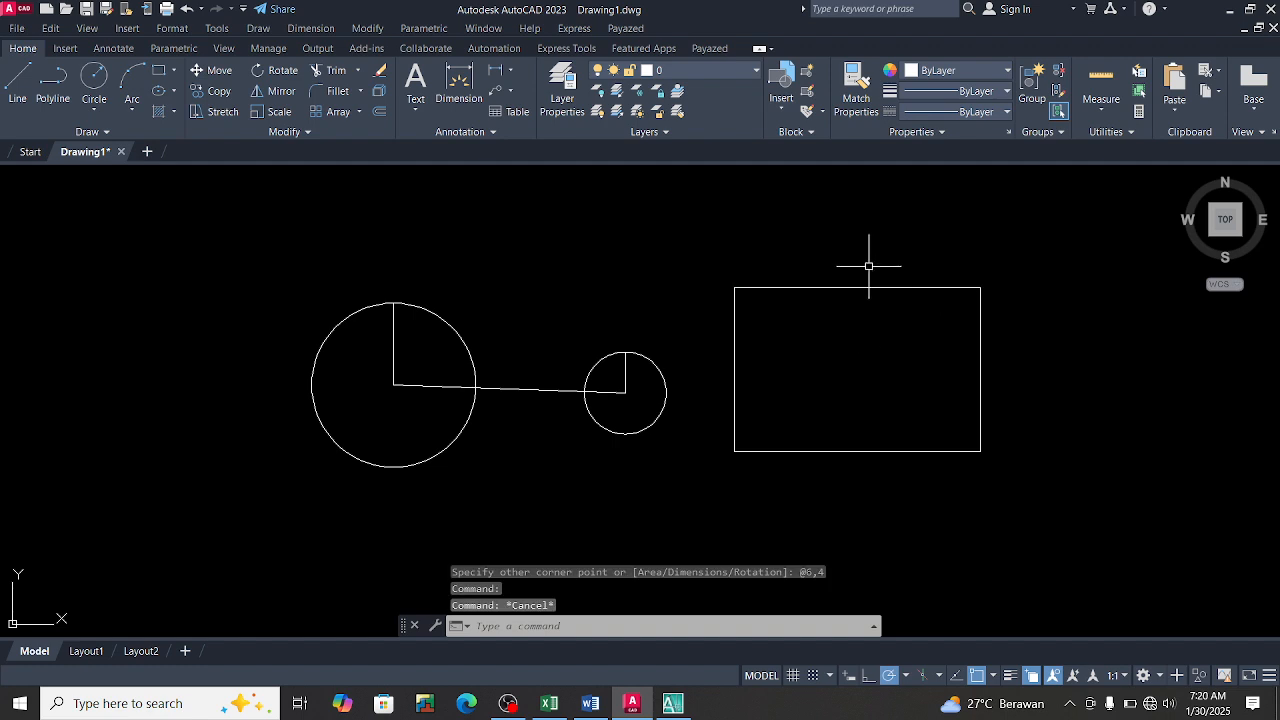
Step: Draw a second box above the rectangle from connected lines: 6 right, 4 up, 6 left, and back to the start point
middle_drag(869, 266, 854, 334)
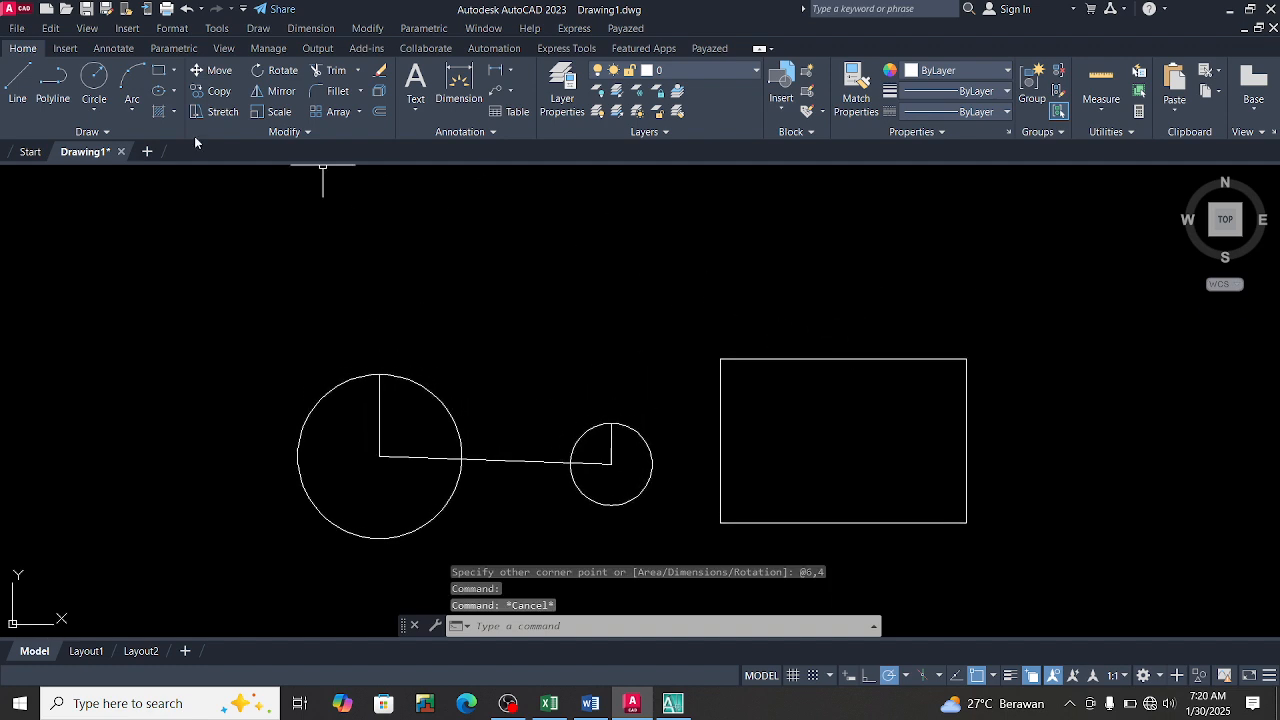
click(25, 83)
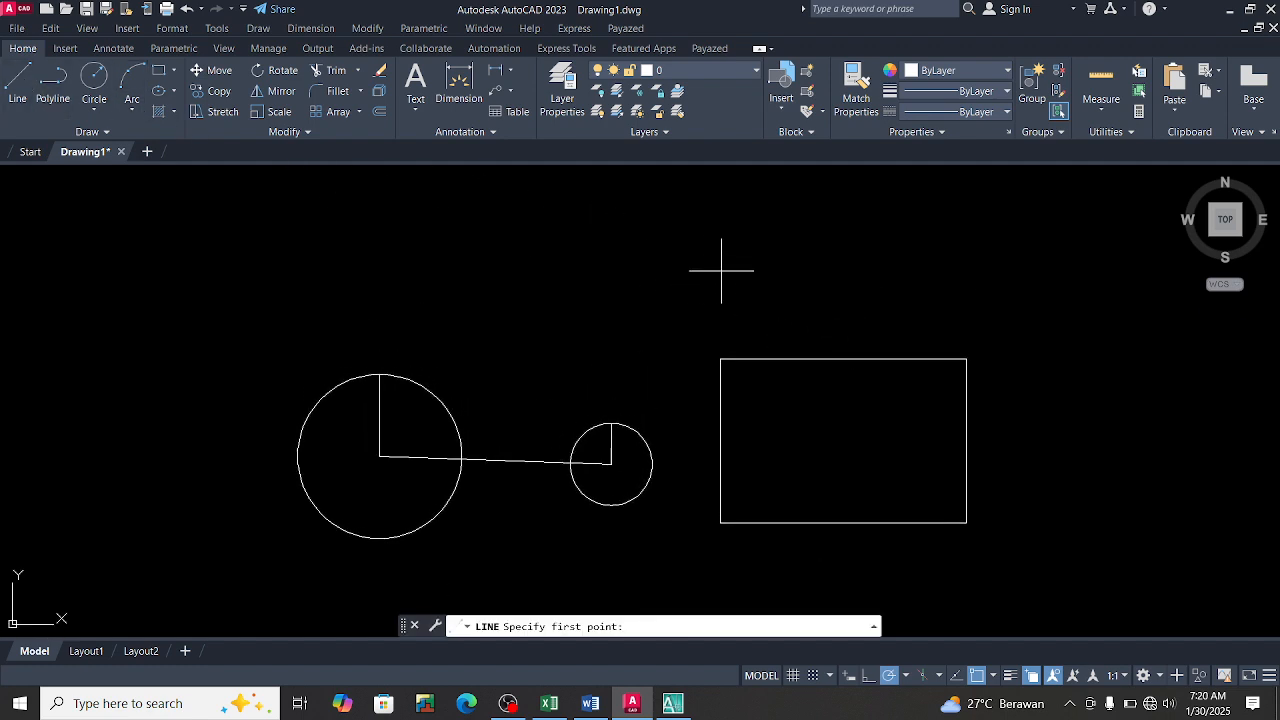
middle_drag(723, 271, 712, 300)
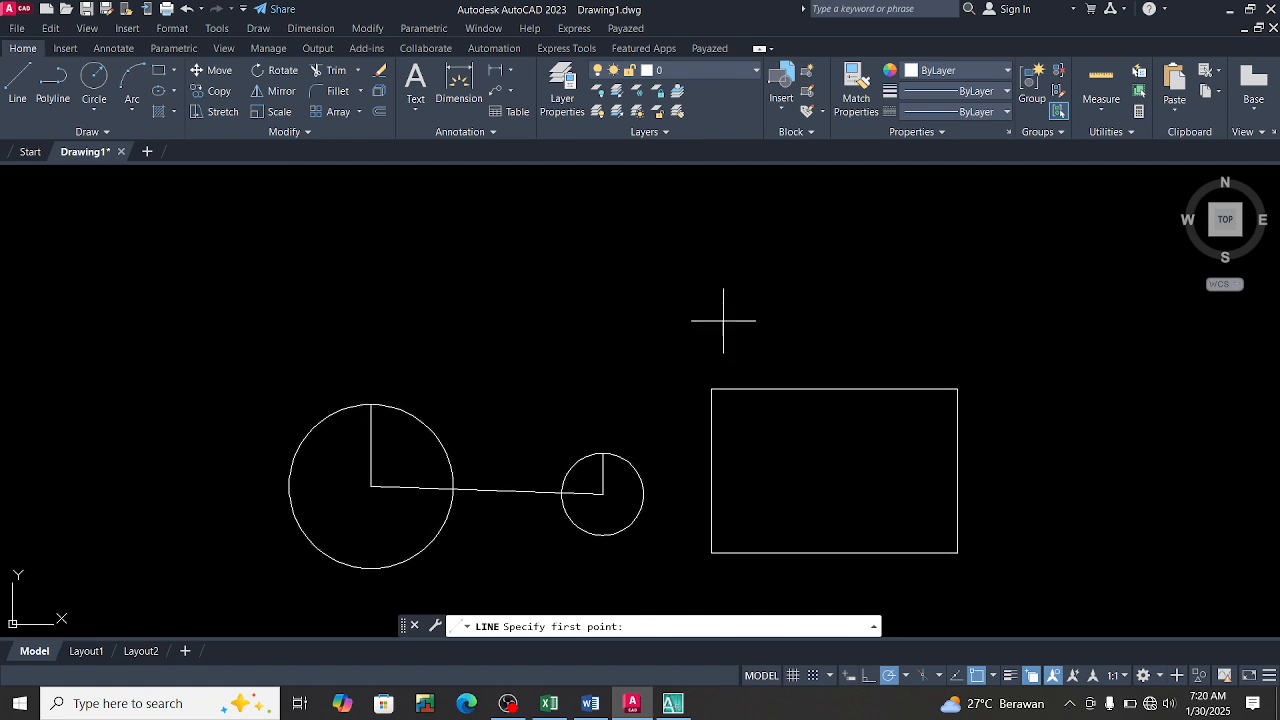
click(665, 340)
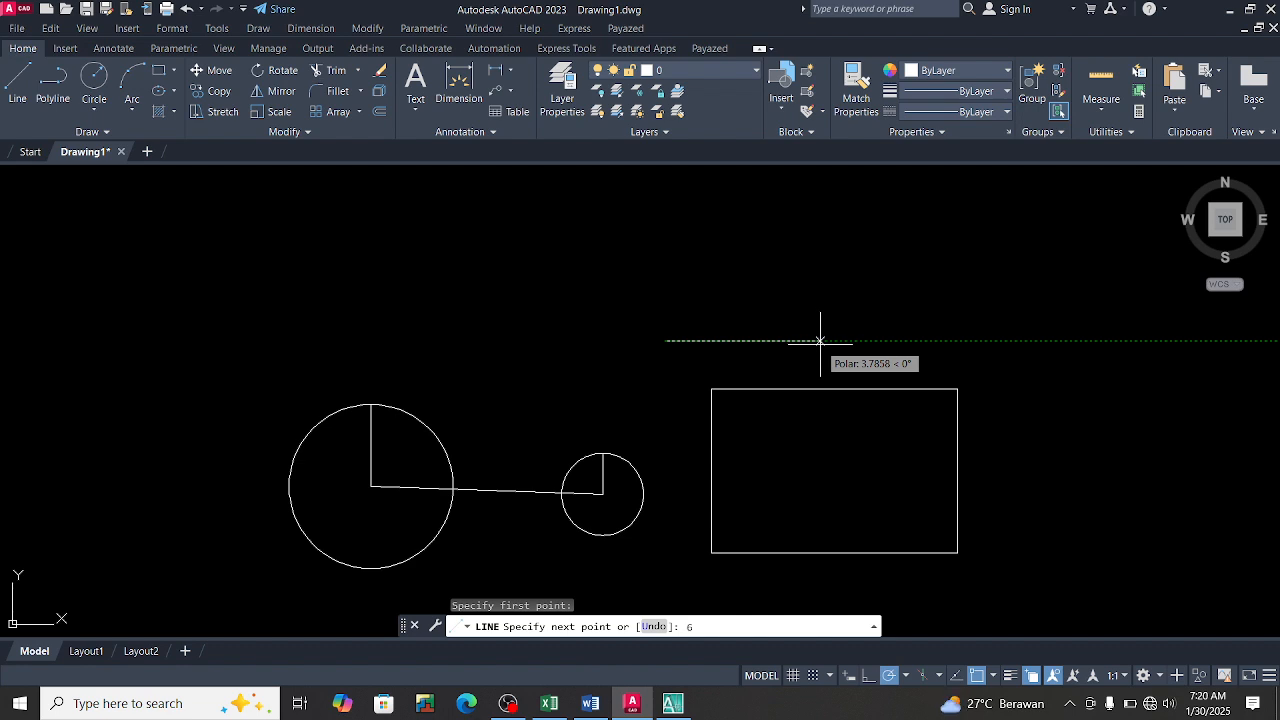
key(Return)
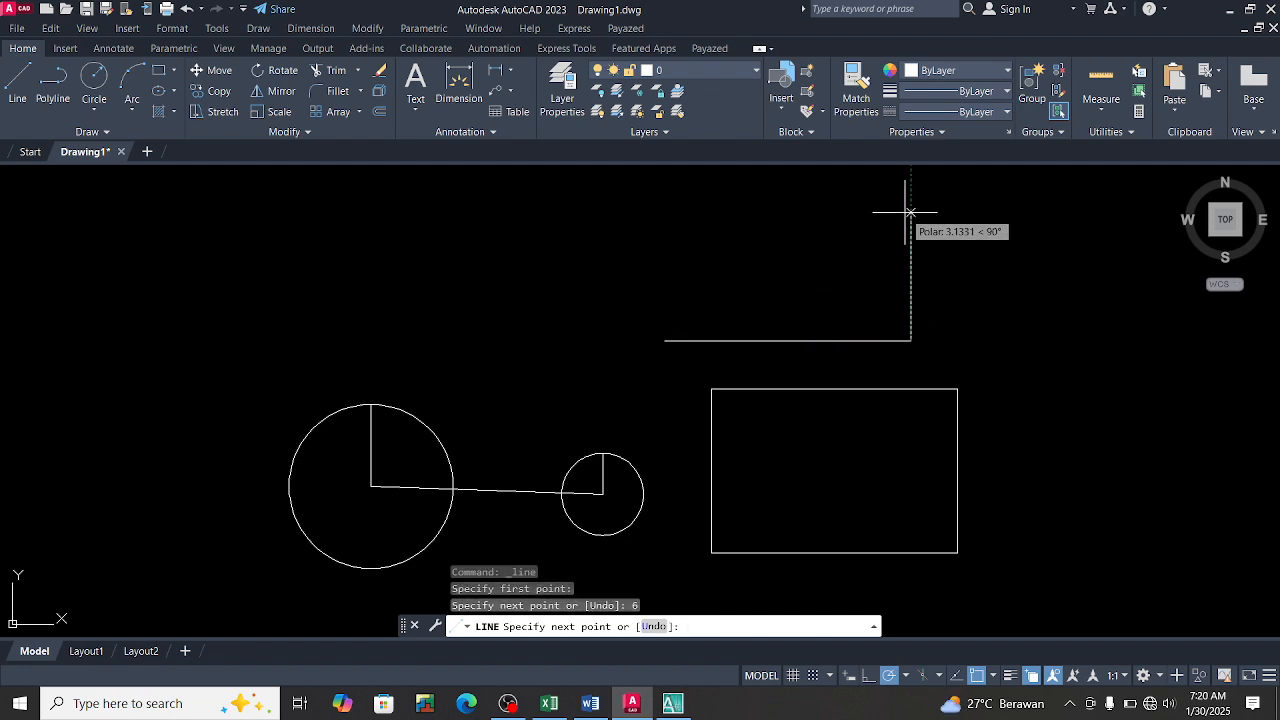
text(4)
key(Return)
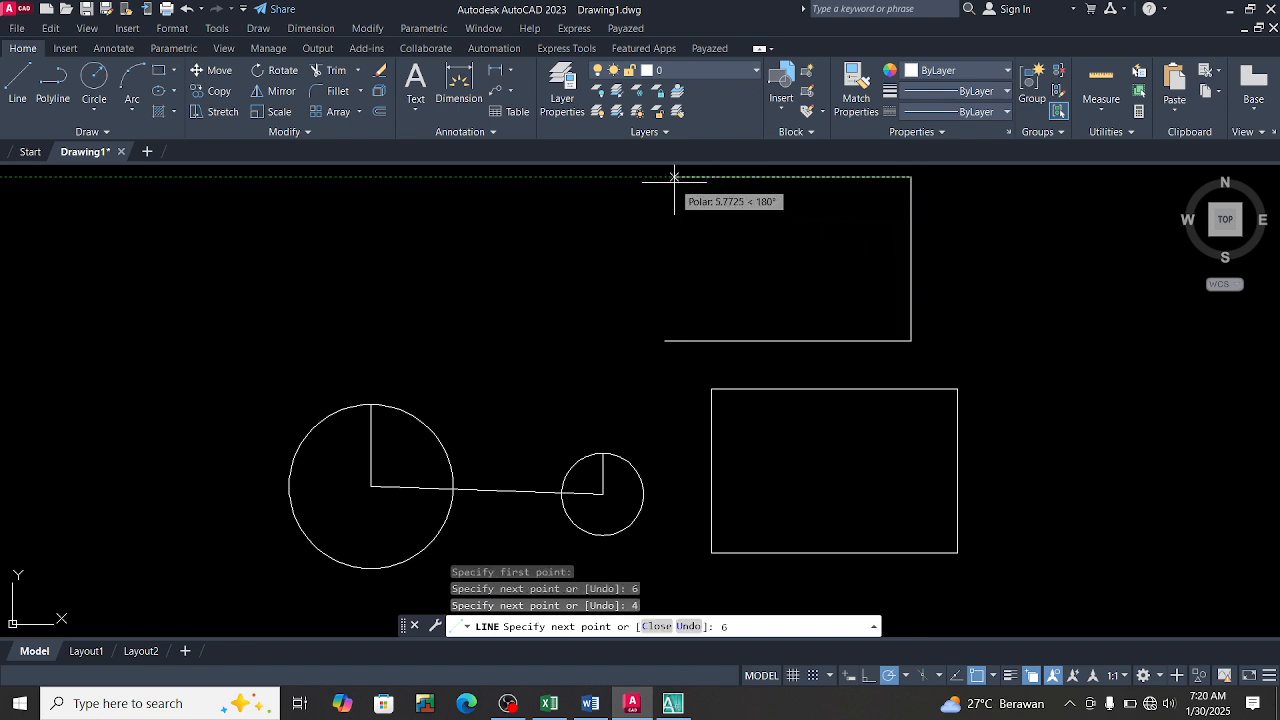
text(6)
key(Return)
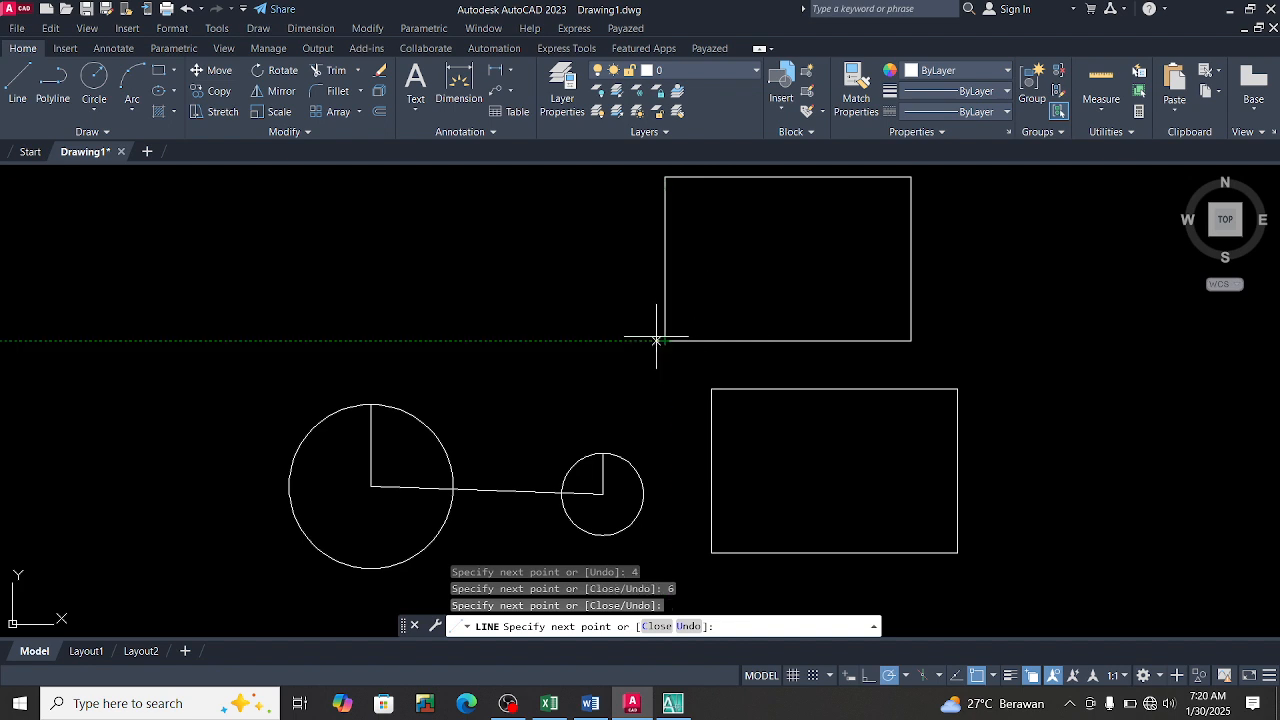
click(657, 341)
key(Return)
Step: Select the upper box's bottom line and the lower rectangle in turn to compare how each is built
click(731, 341)
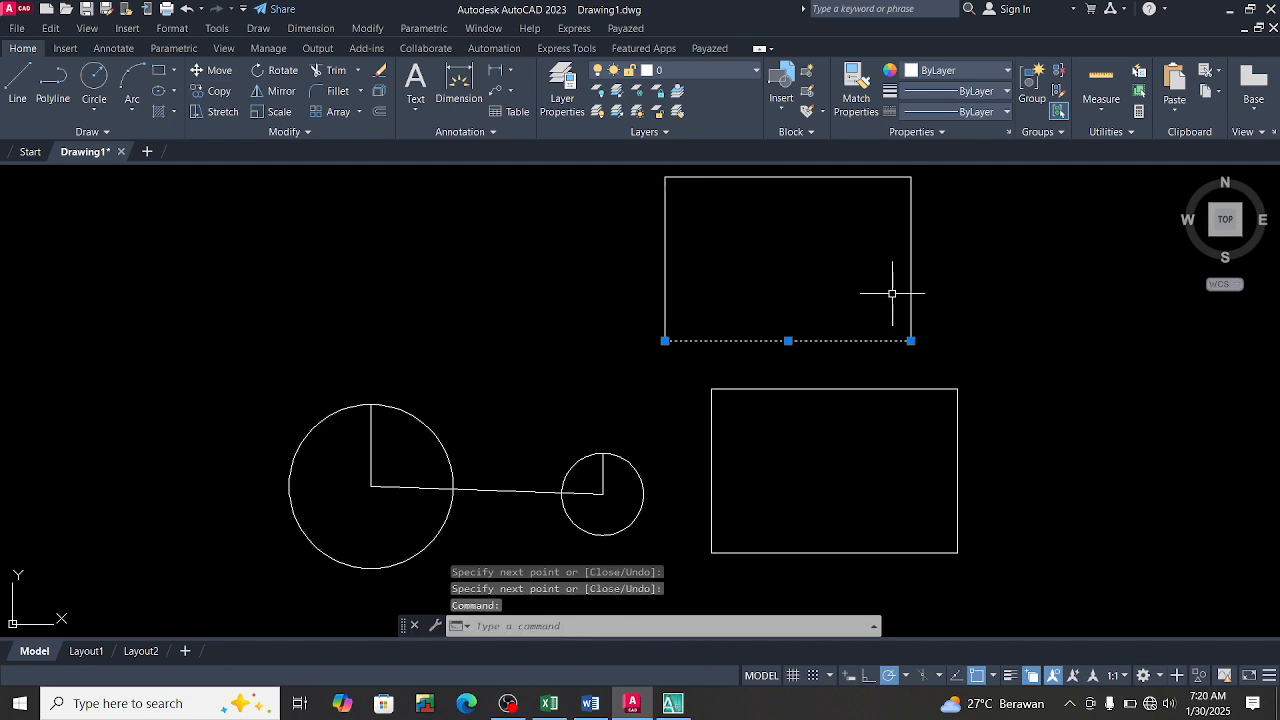
key(Escape)
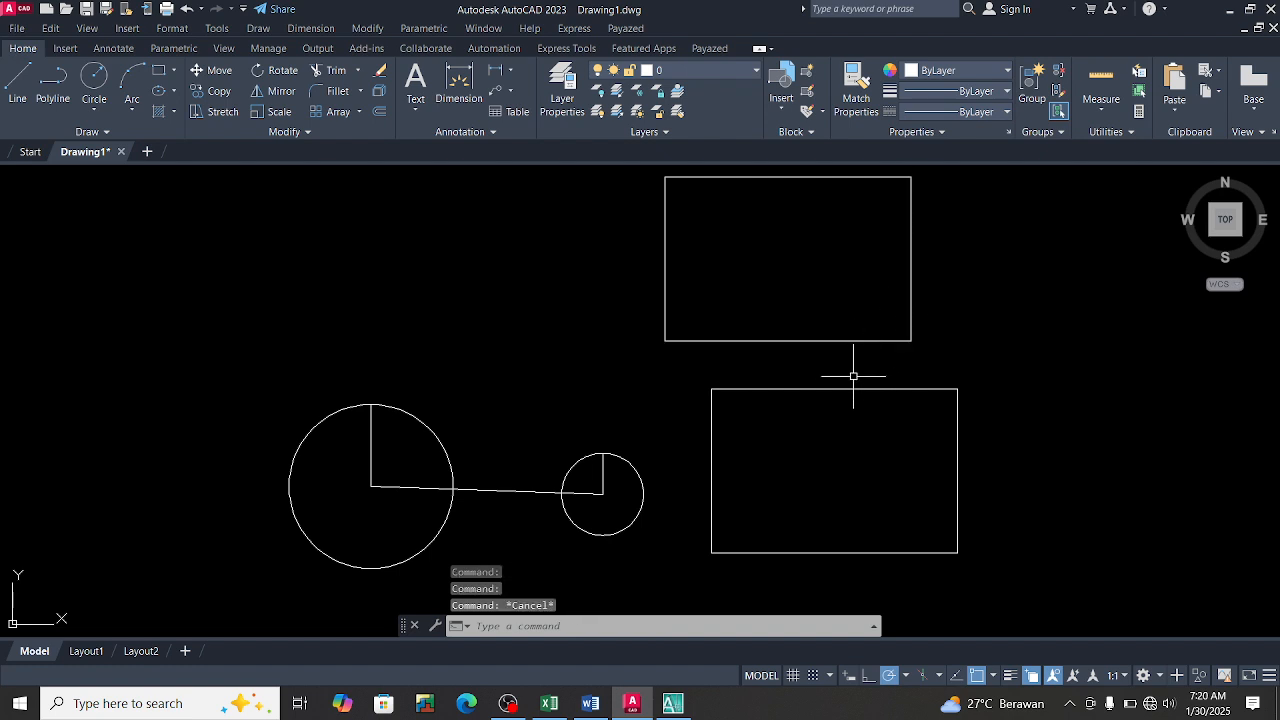
click(840, 389)
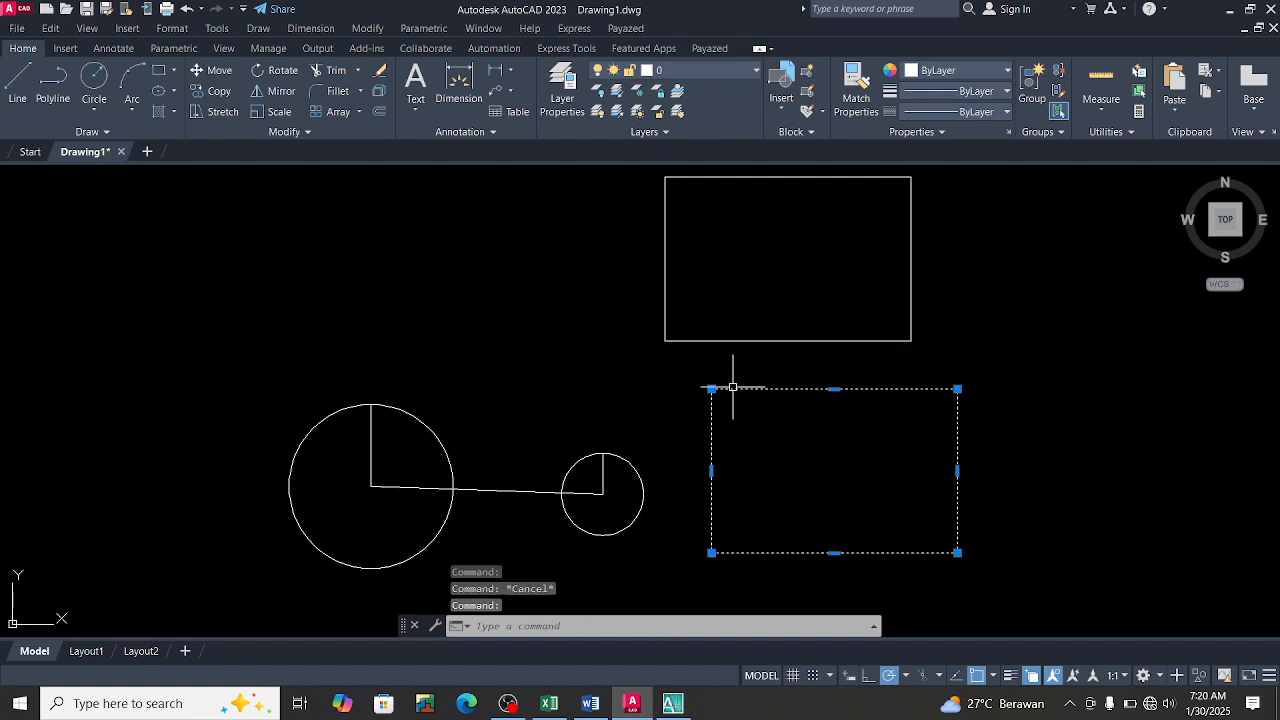
text(pe)
key(Return)
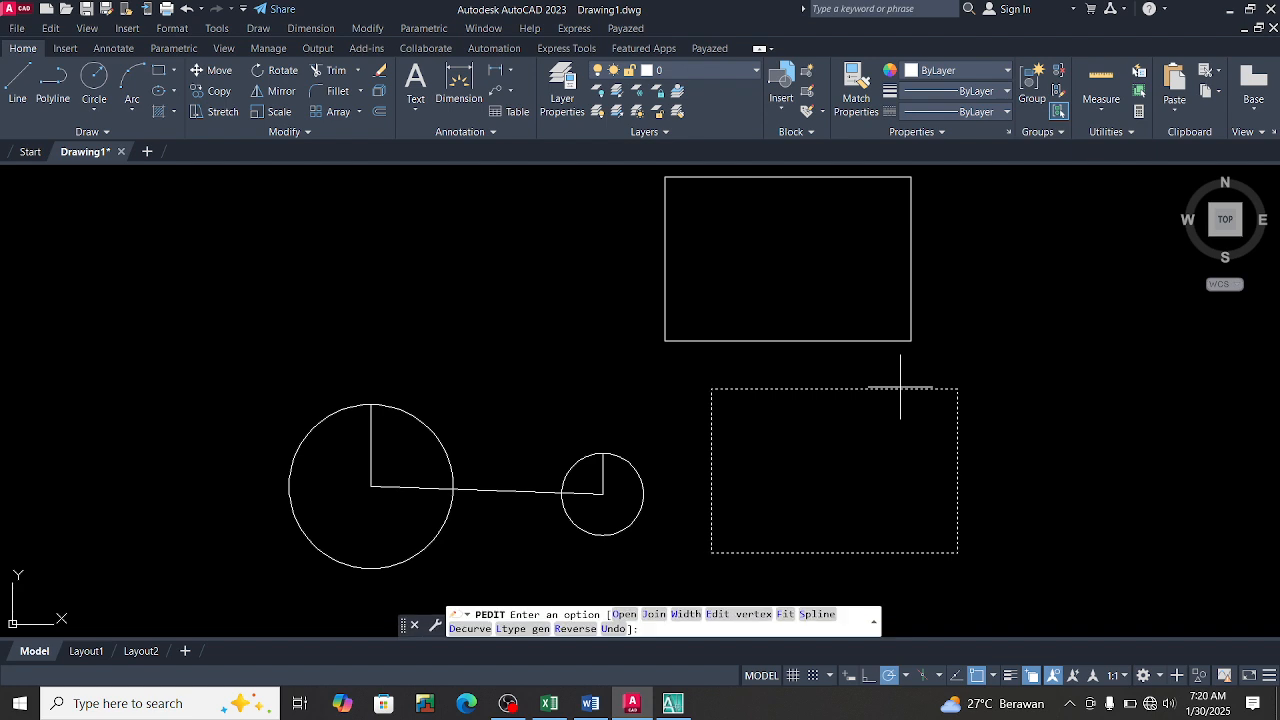
key(Escape)
click(883, 389)
text(pe)
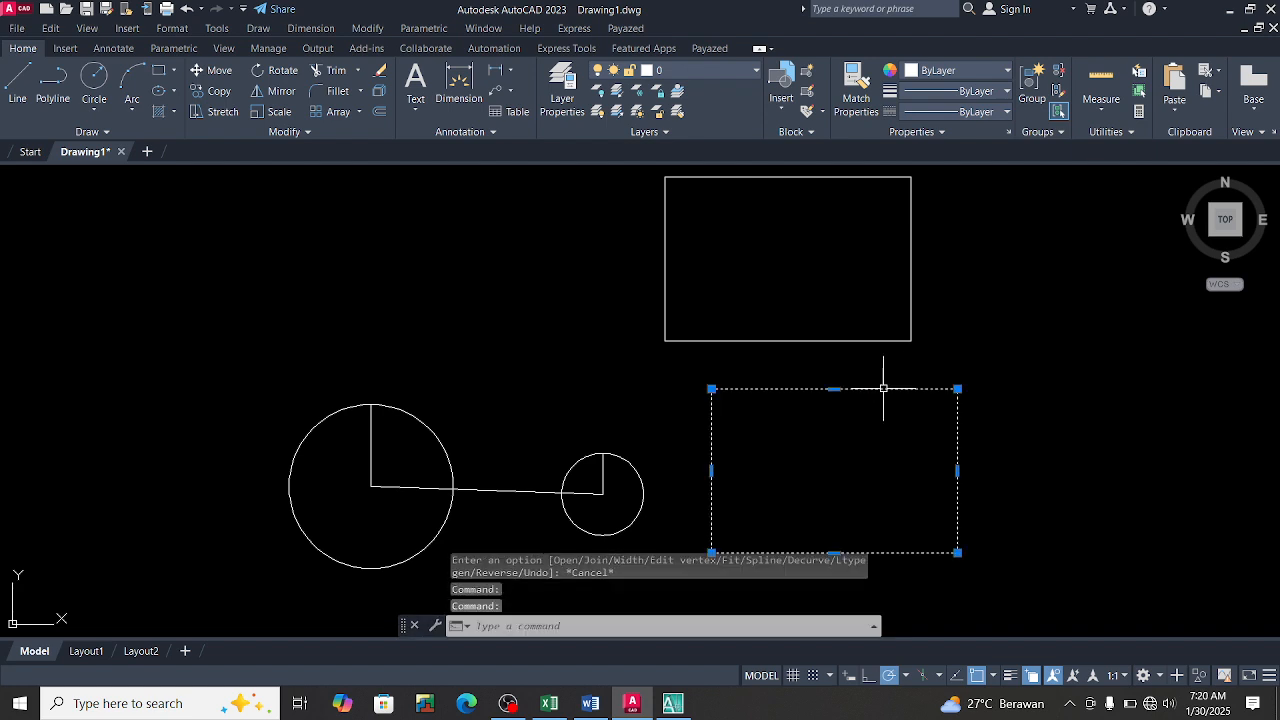
key(Return)
key(Escape)
click(859, 389)
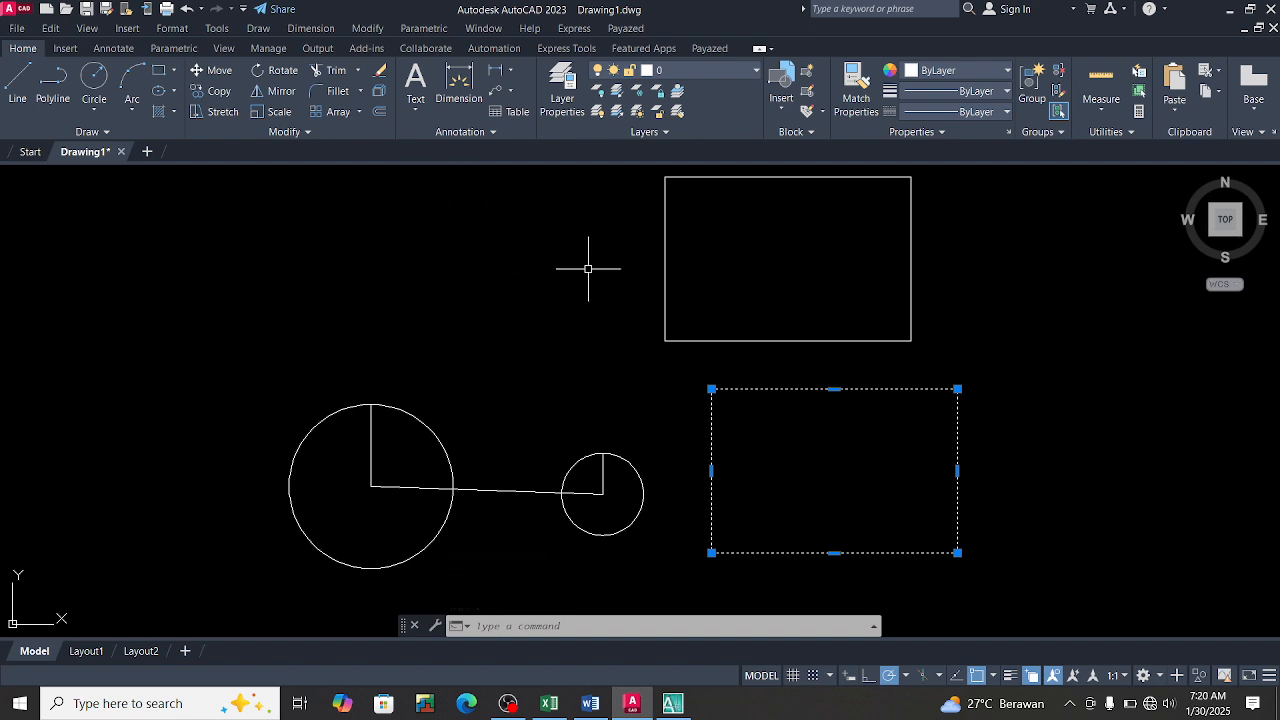
text(p)
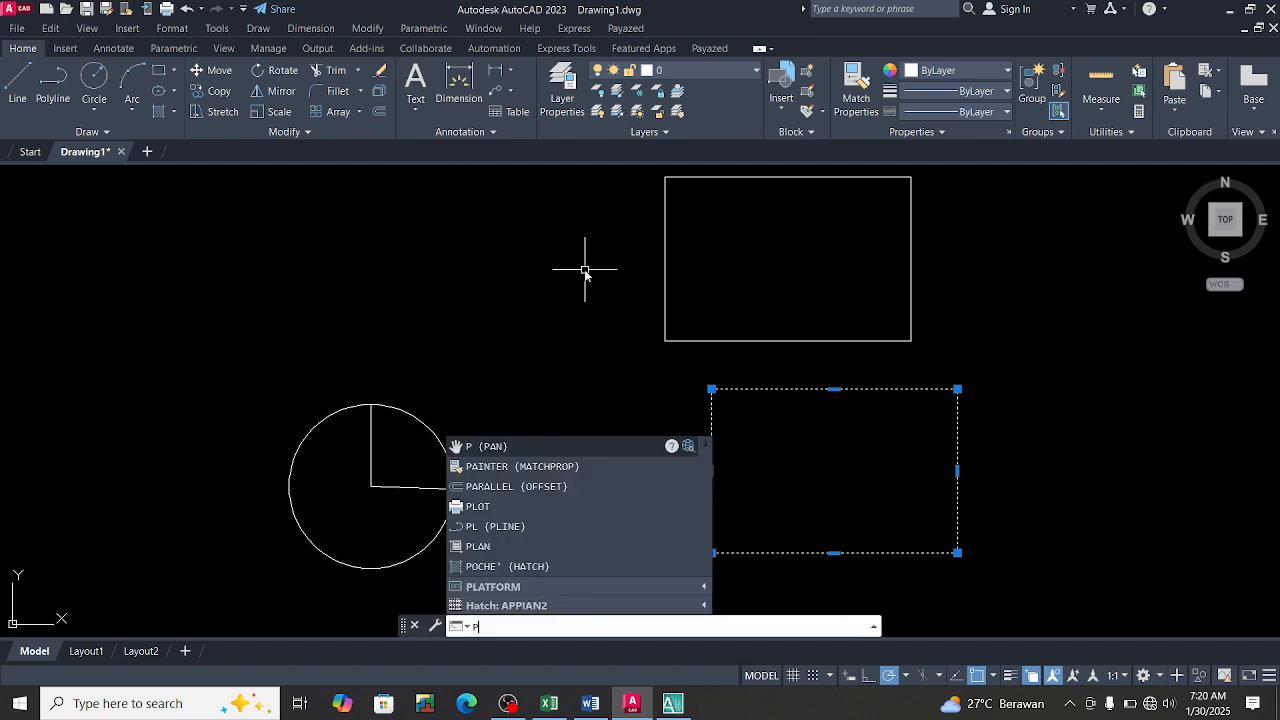
key(Return)
key(Escape)
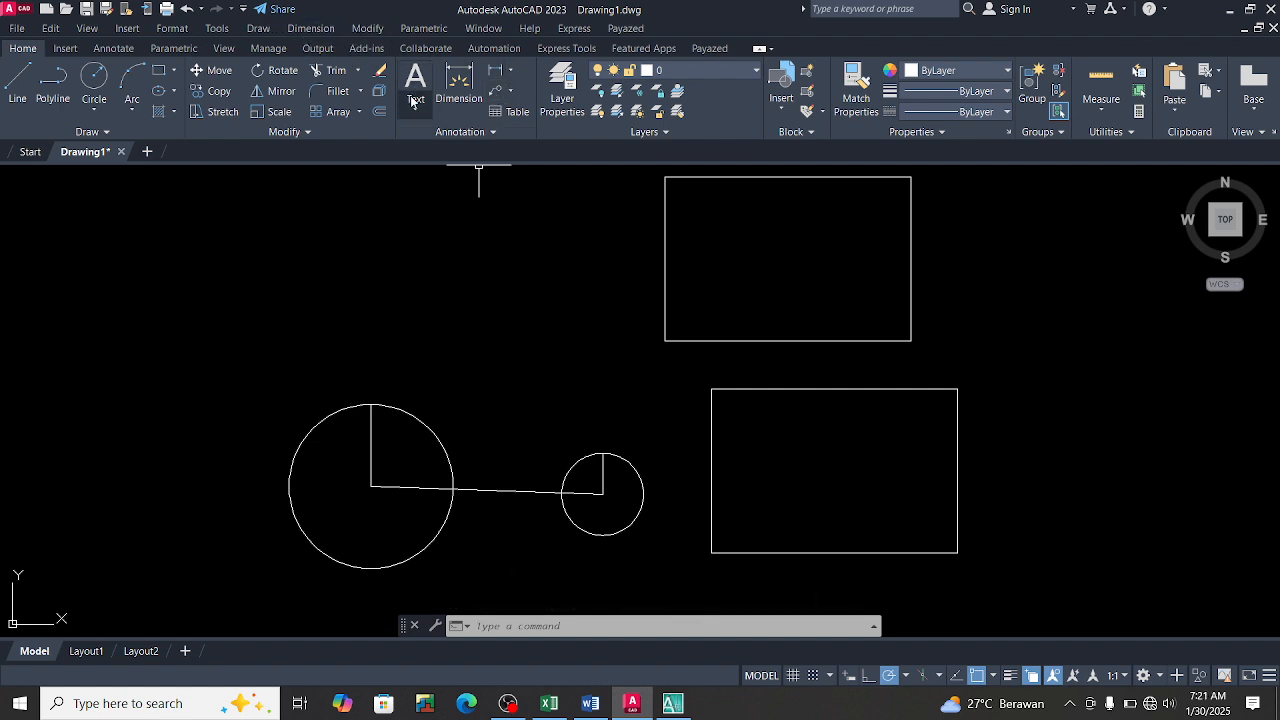
Step: Add a linear dimension to the upper box's bottom edge, placing the dimension line just below it
click(495, 73)
click(663, 333)
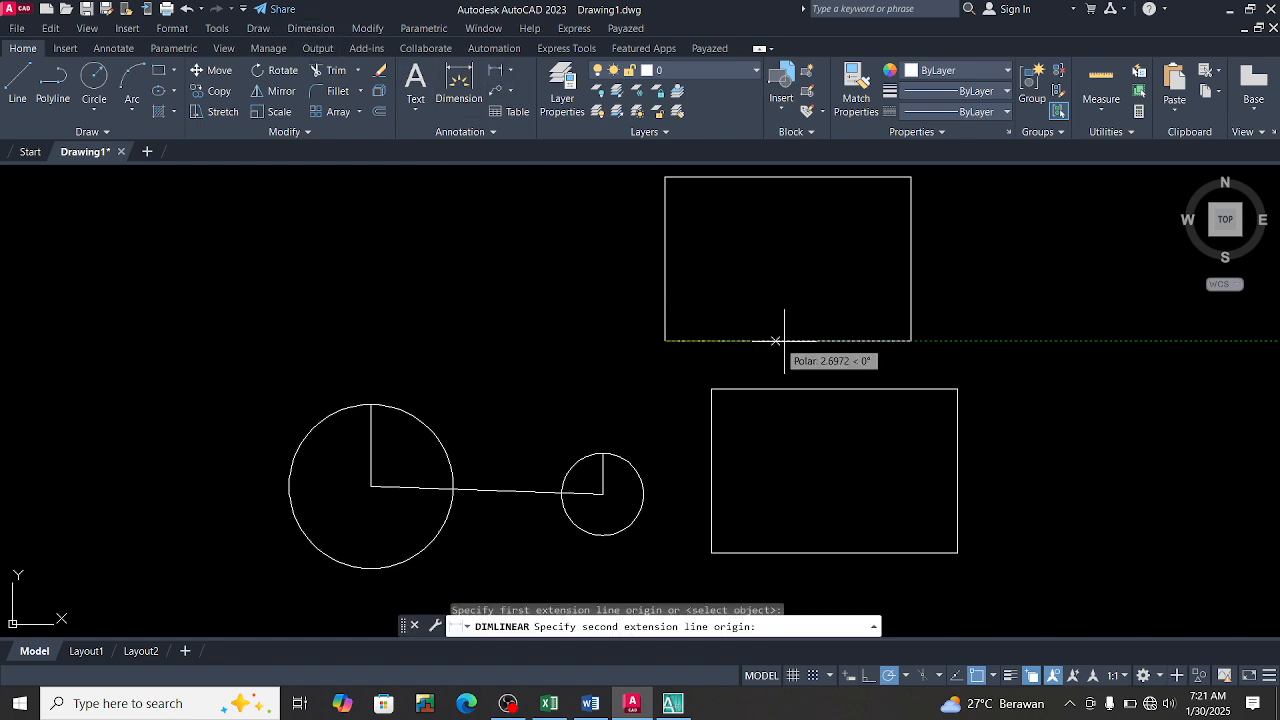
click(910, 342)
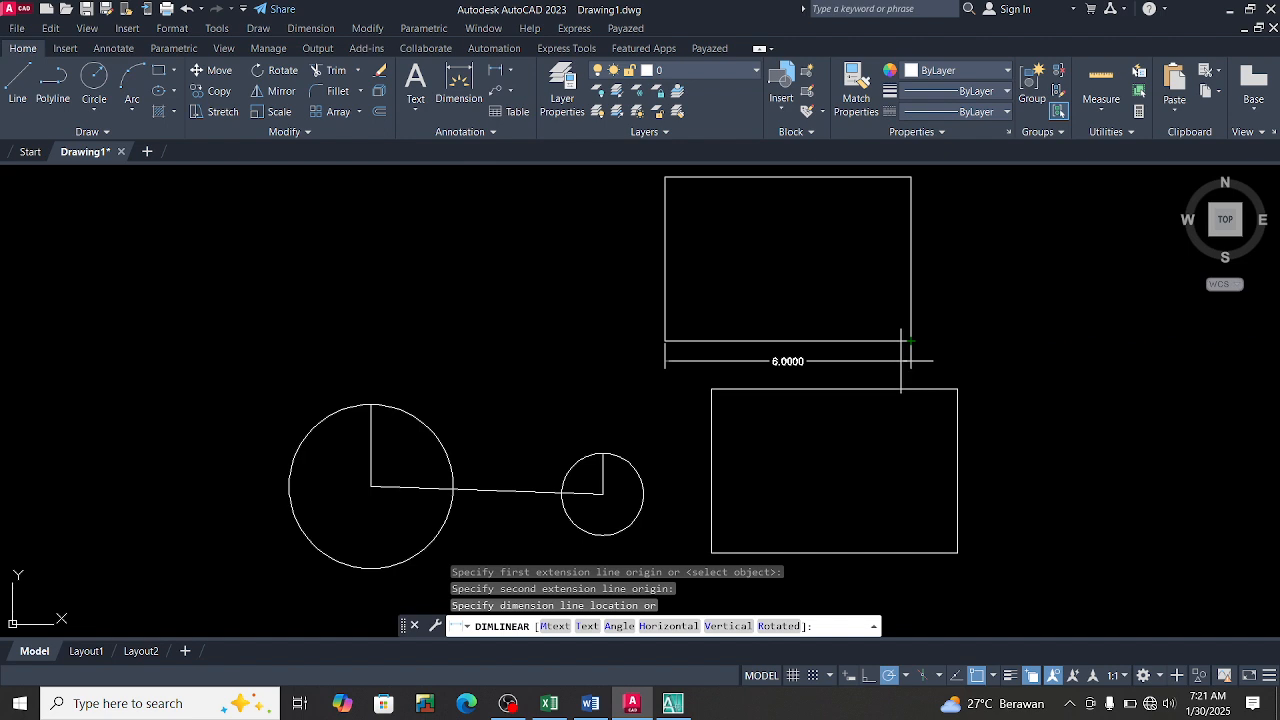
click(893, 363)
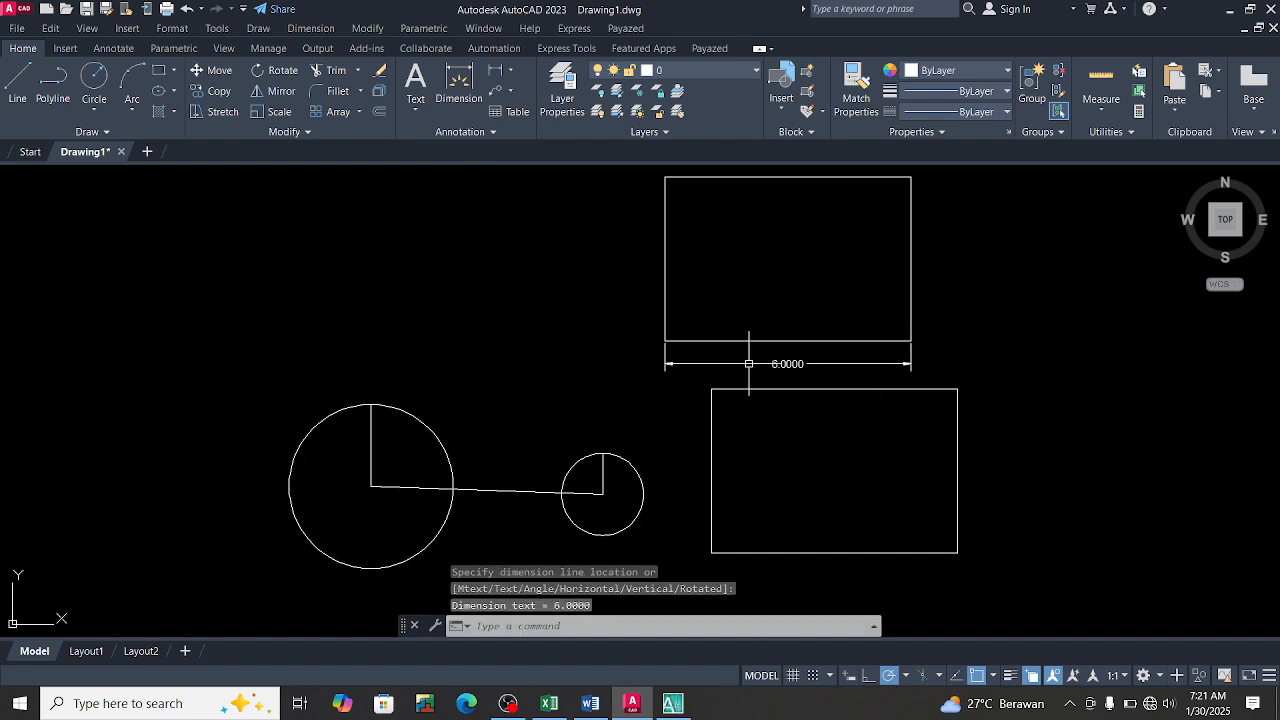
key(Return)
click(711, 553)
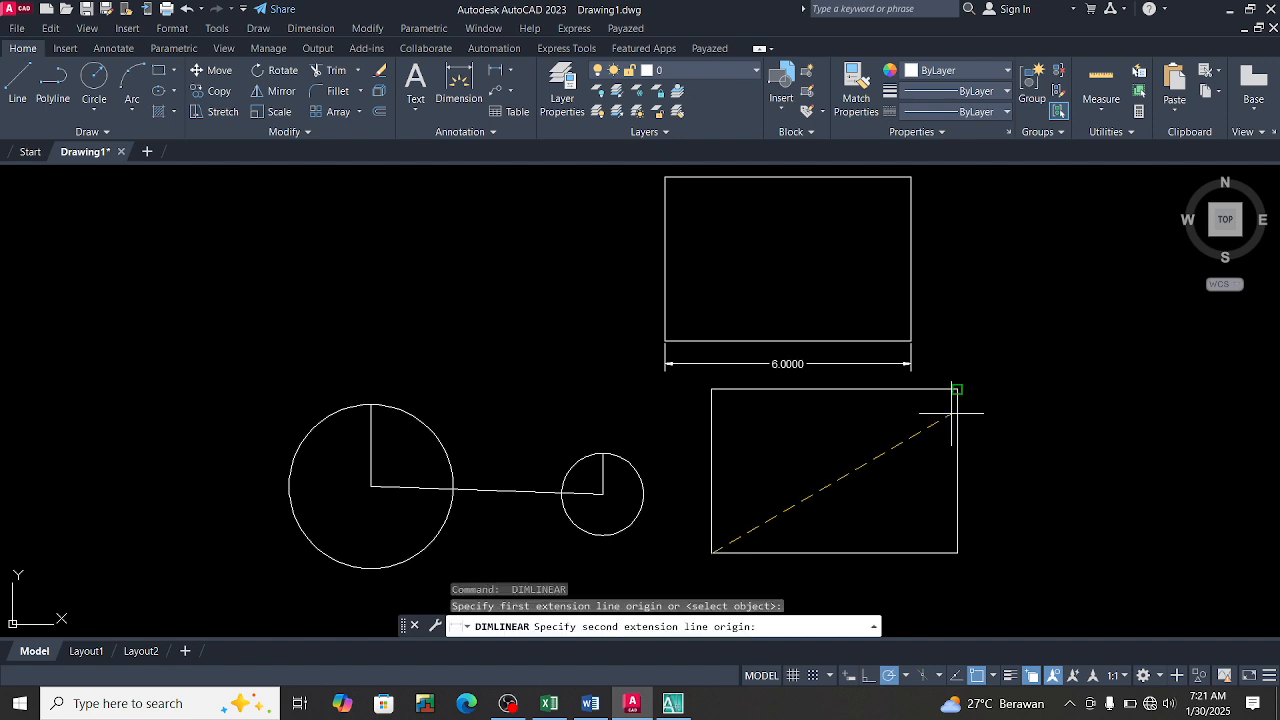
click(957, 389)
key(Escape)
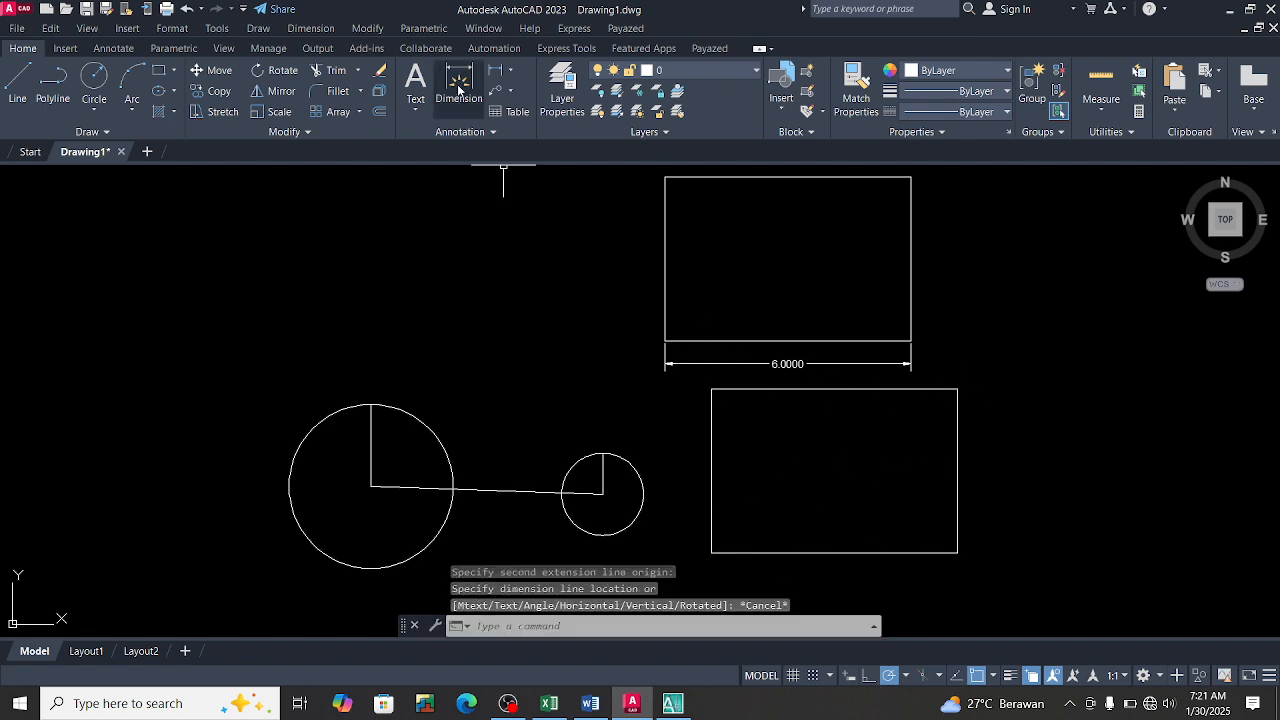
Step: Add an aligned dimension along the lower rectangle's diagonal, from its lower-left corner to its upper-right corner, offset slightly to the upper left
click(512, 72)
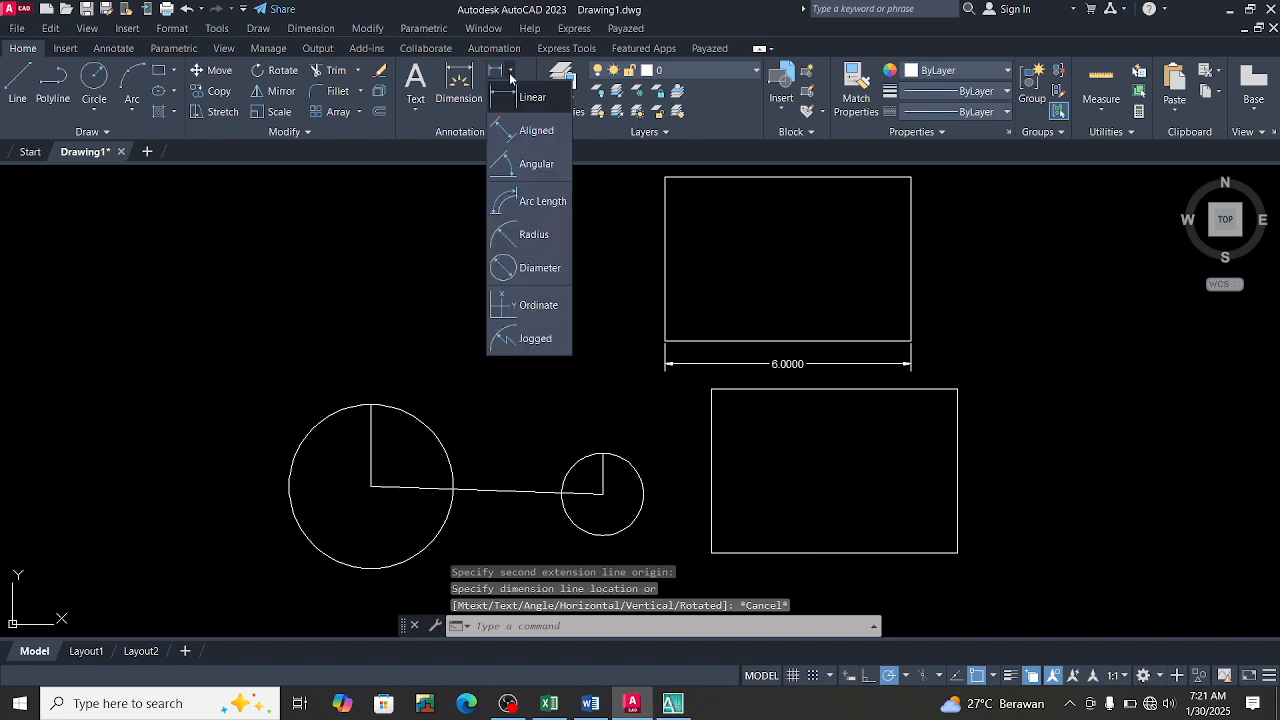
click(512, 72)
click(512, 72)
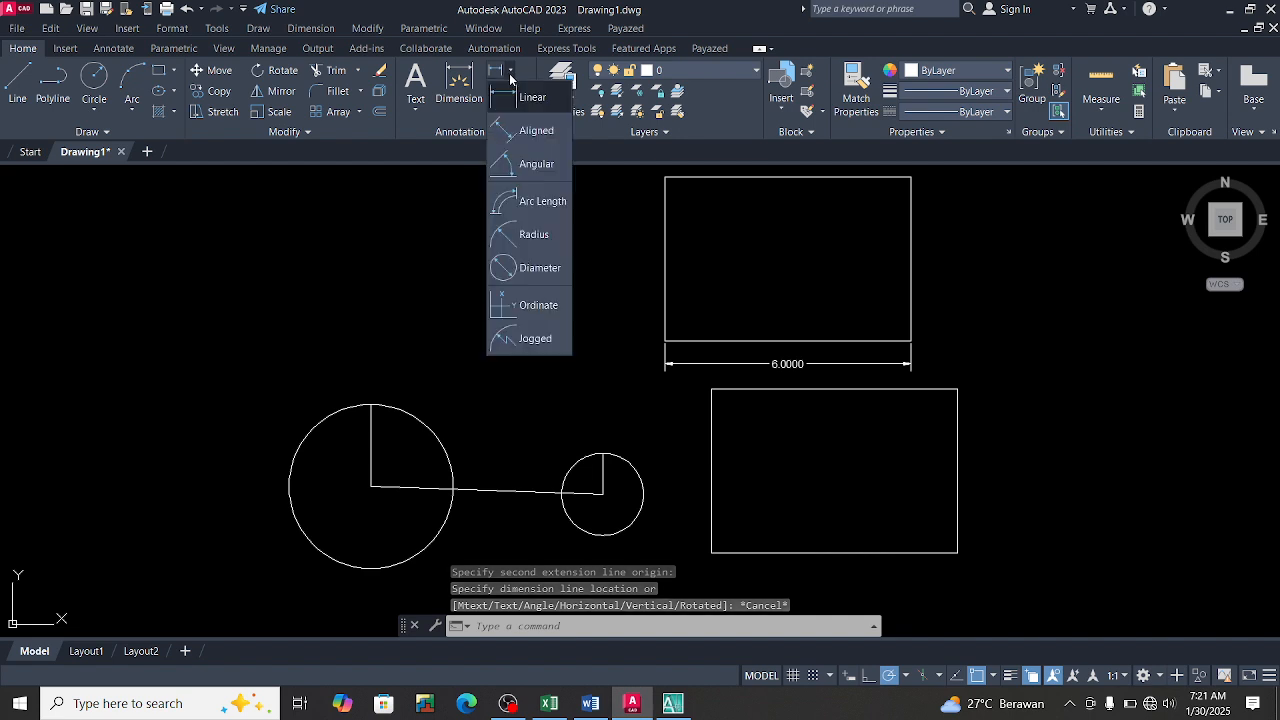
click(518, 133)
click(709, 556)
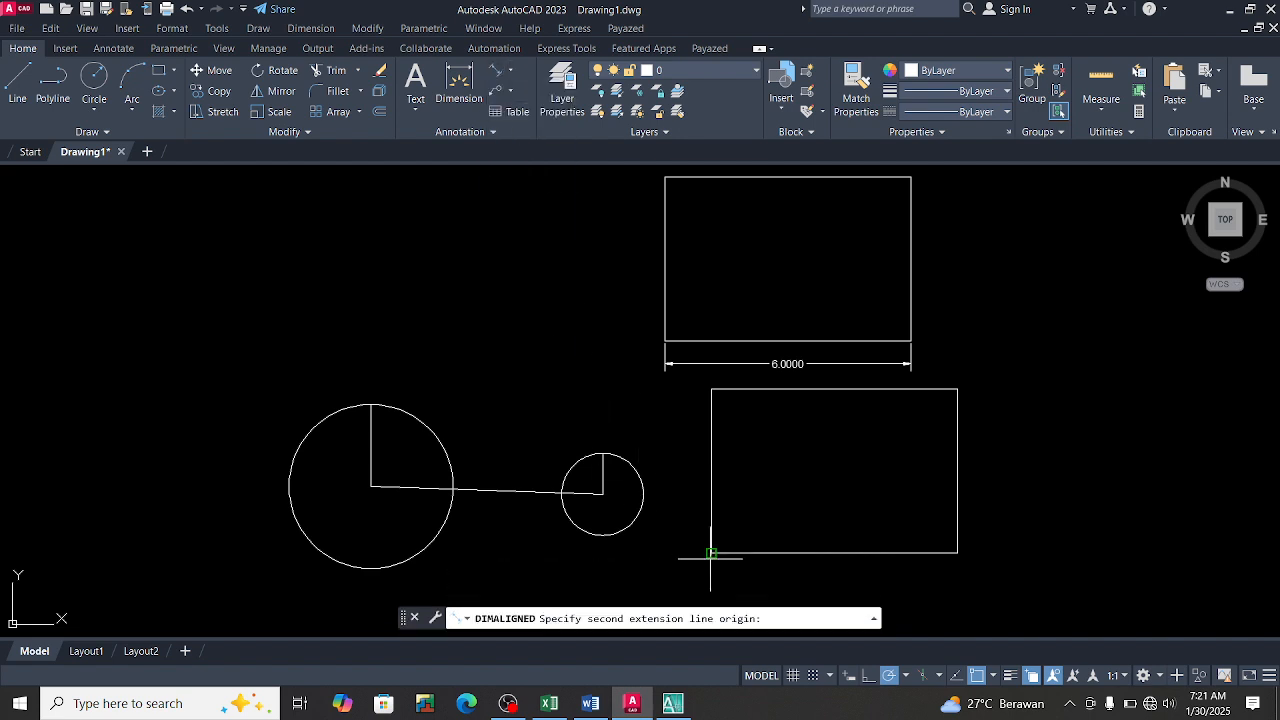
click(956, 390)
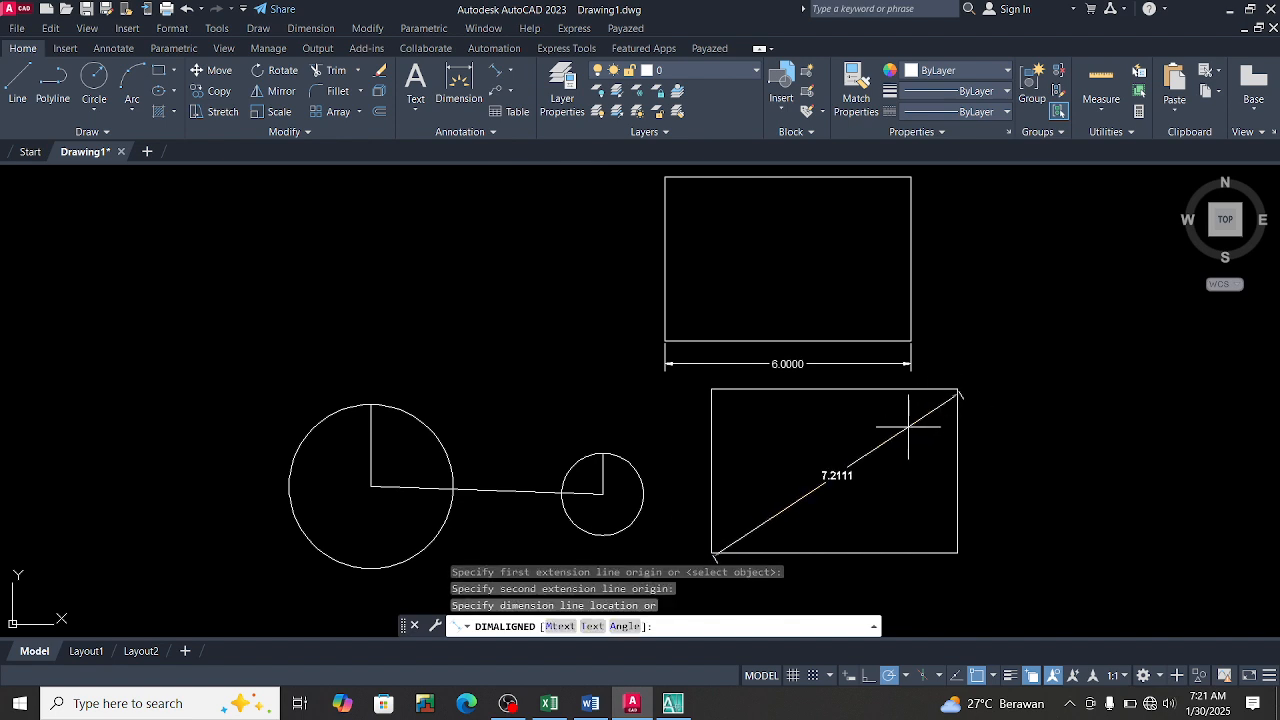
click(810, 452)
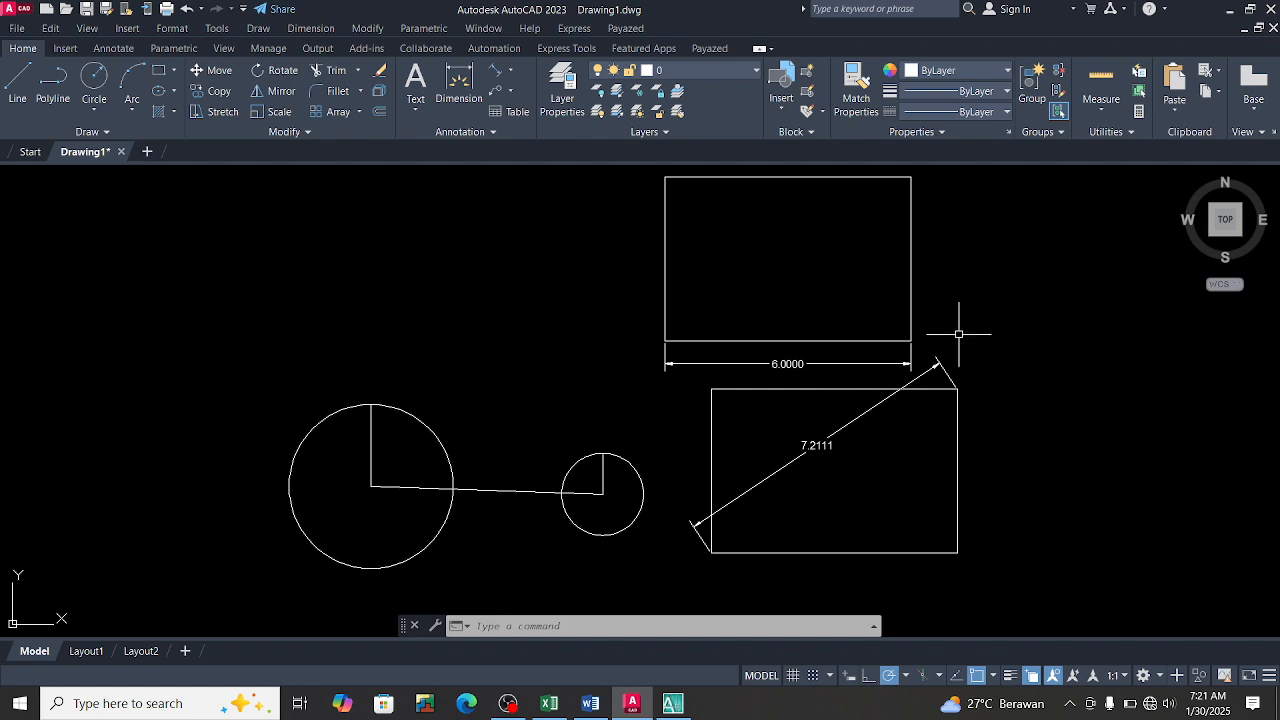
middle_drag(958, 334, 950, 340)
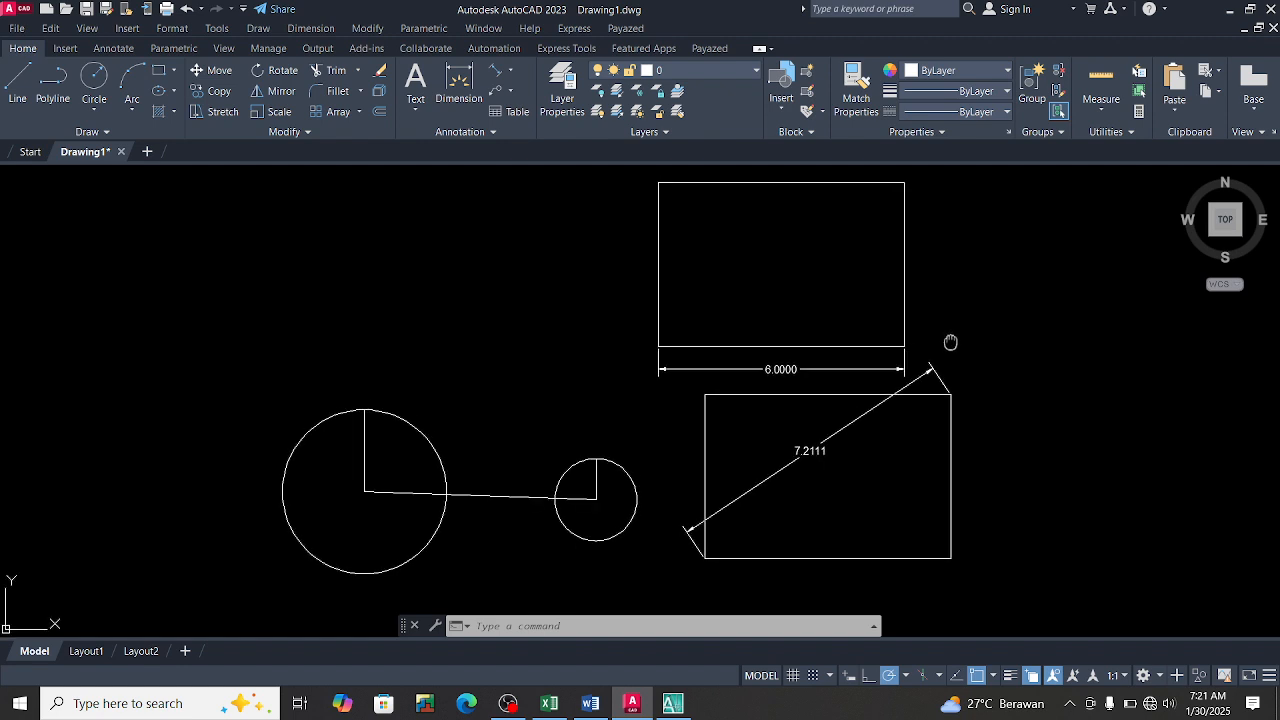